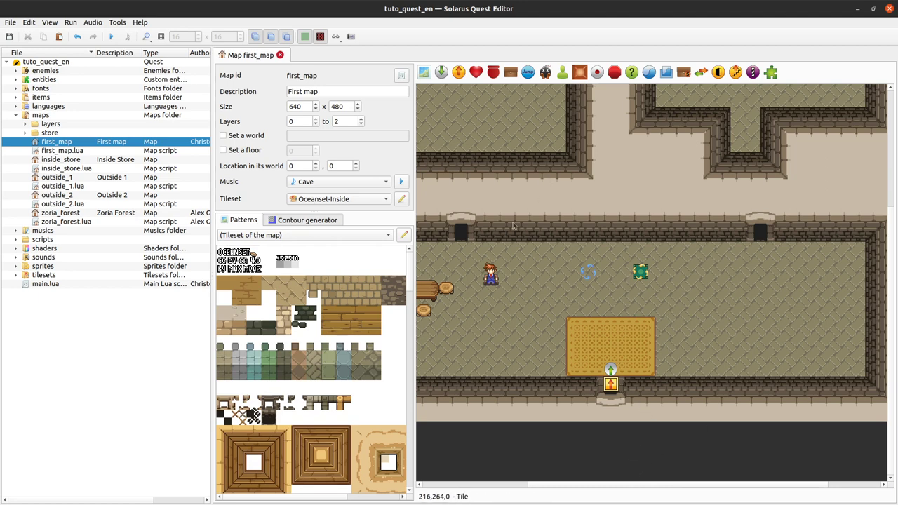
Step: Place a new NPC with The Doctor sprite at position 192, 333 on the room's left side
left_click(491, 278)
left_click(507, 324)
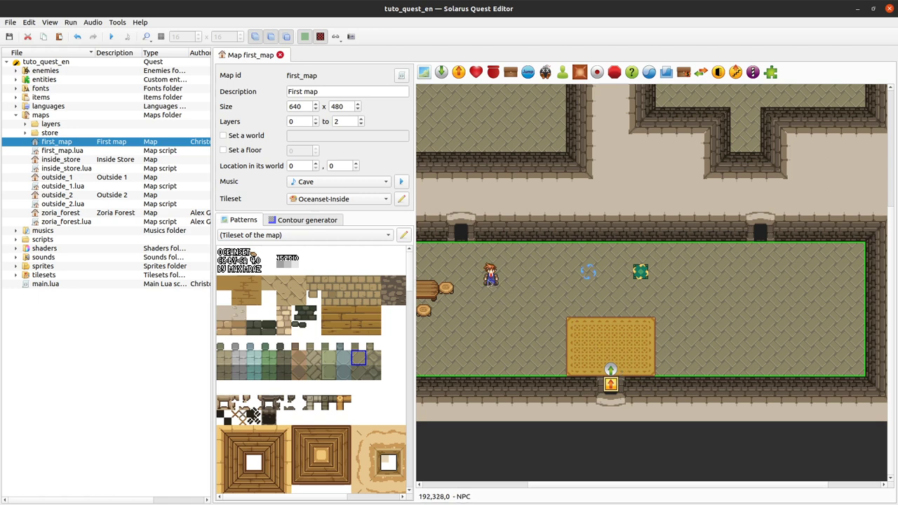
left_click(560, 463)
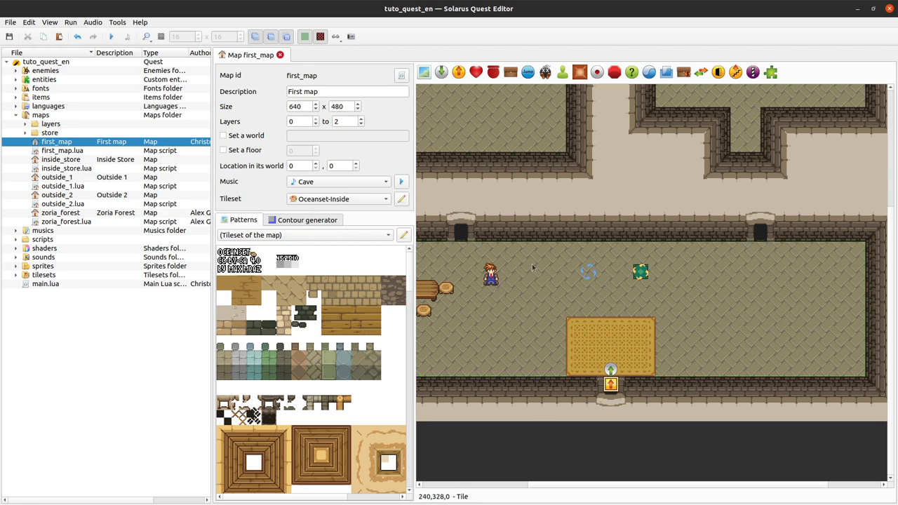
left_click(490, 278)
left_click(563, 73)
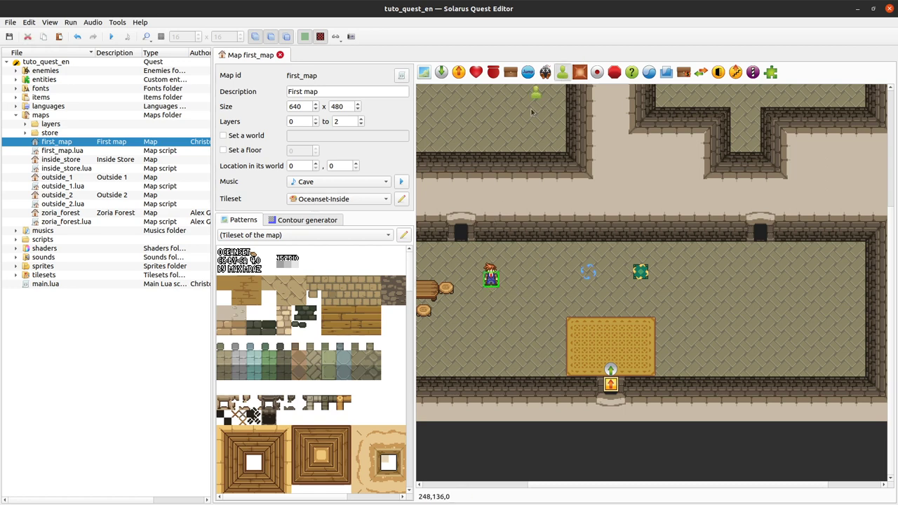
left_click(494, 282)
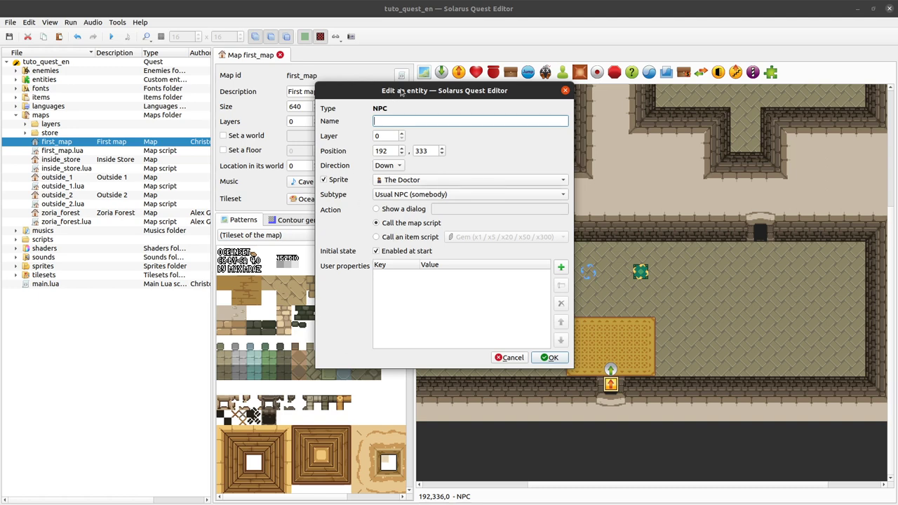
Step: Set the Doctor NPC's action to show the dialog doctor.hello and confirm with OK
left_click_drag(414, 93, 233, 108)
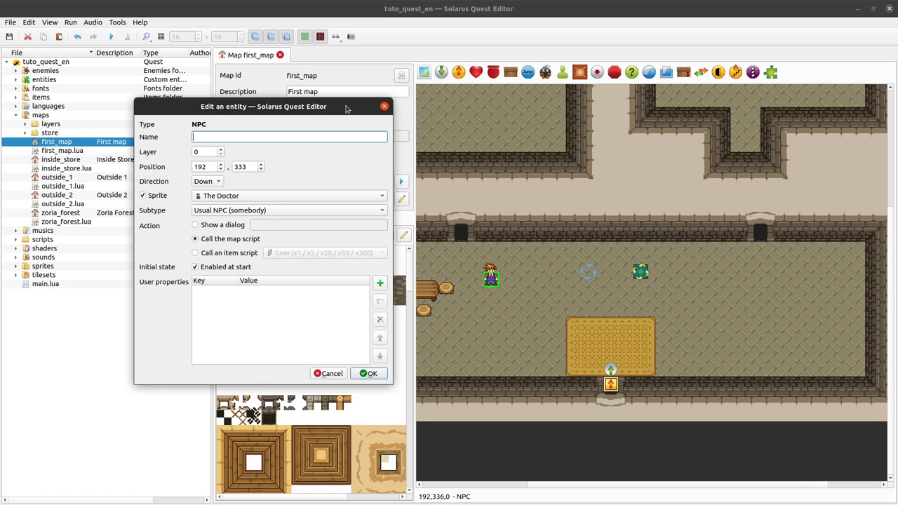
left_click(219, 228)
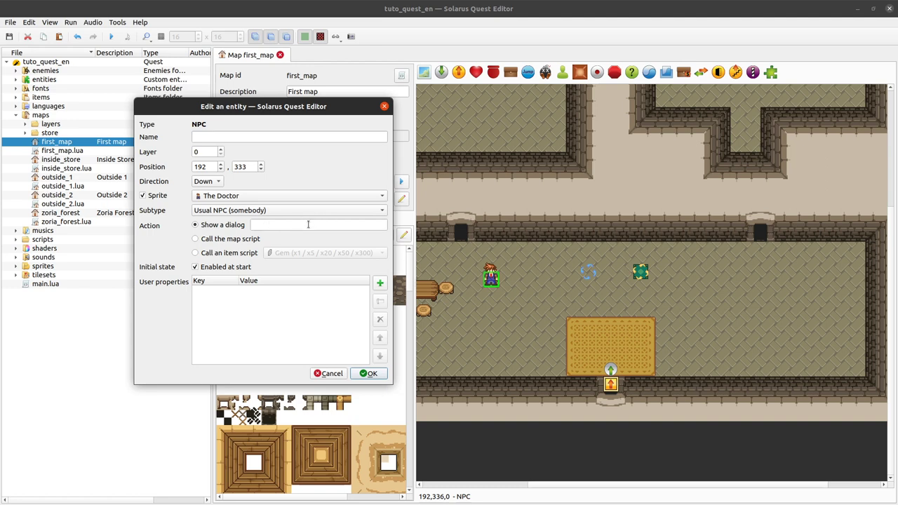
left_click(223, 238)
left_click(232, 226)
left_click(275, 225)
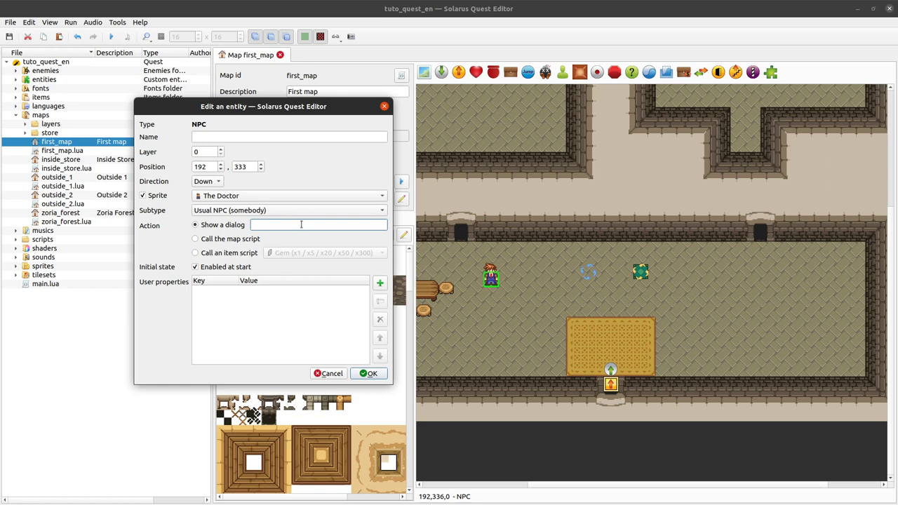
left_click(213, 224)
left_click(278, 226)
type("ello")
left_click_drag(273, 224, 279, 225)
left_click_drag(311, 226, 214, 211)
key("ctrl+c")
left_click(372, 374)
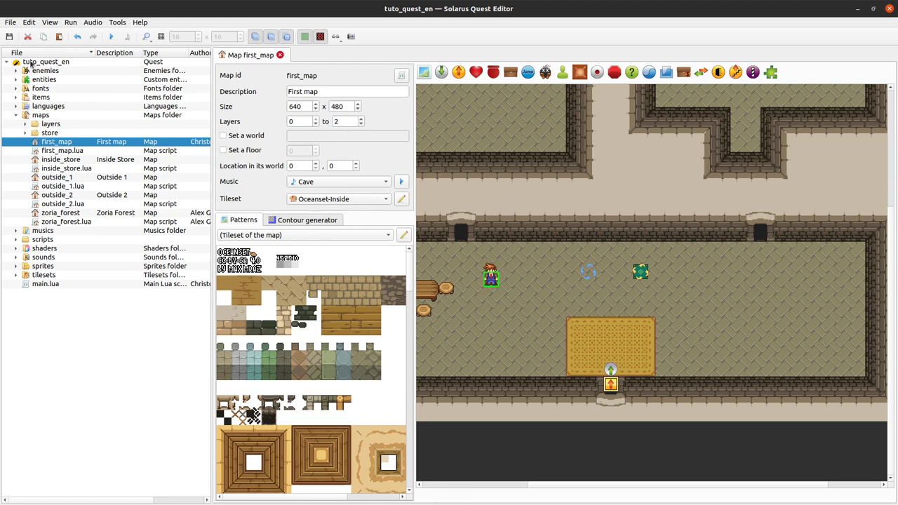
Step: Open dialogs.dat under languages > en > text in the dialogs editor
left_click(15, 106)
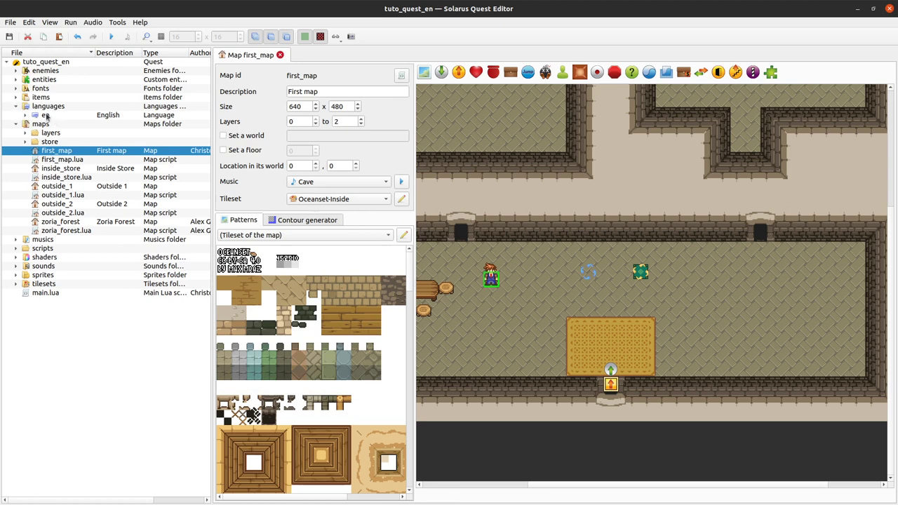
left_click(54, 115)
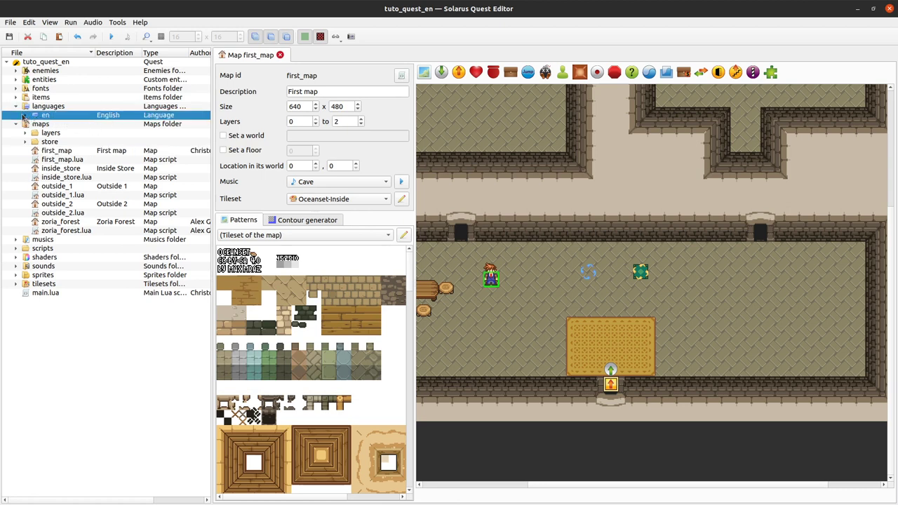
left_click(24, 115)
left_click(35, 124)
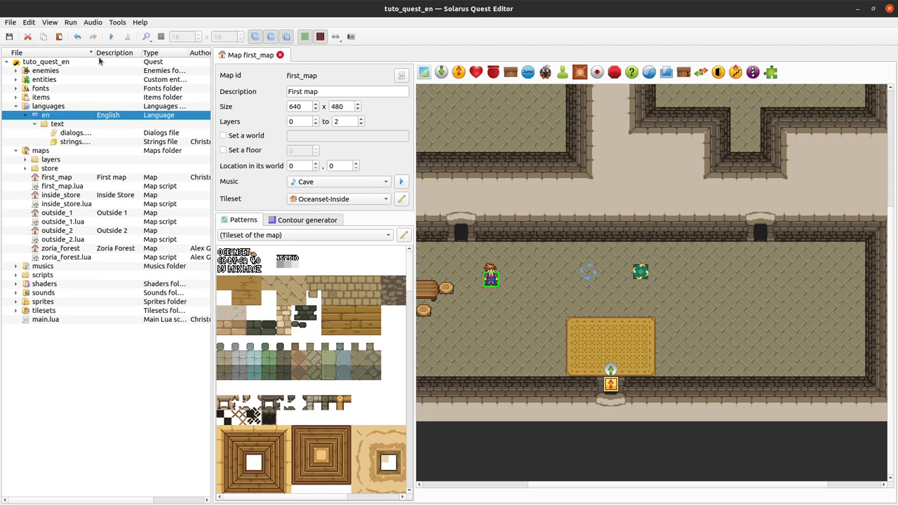
left_click_drag(94, 53, 114, 53)
left_click(86, 133)
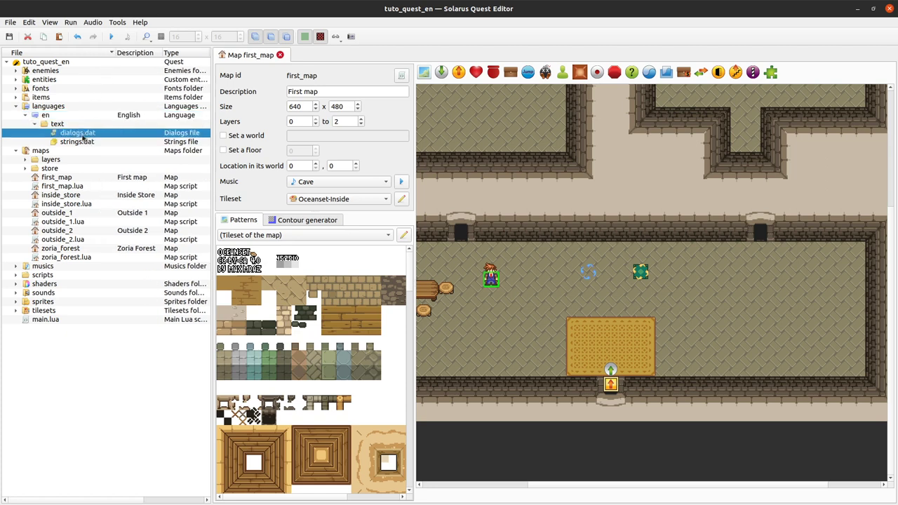
double_click(85, 133)
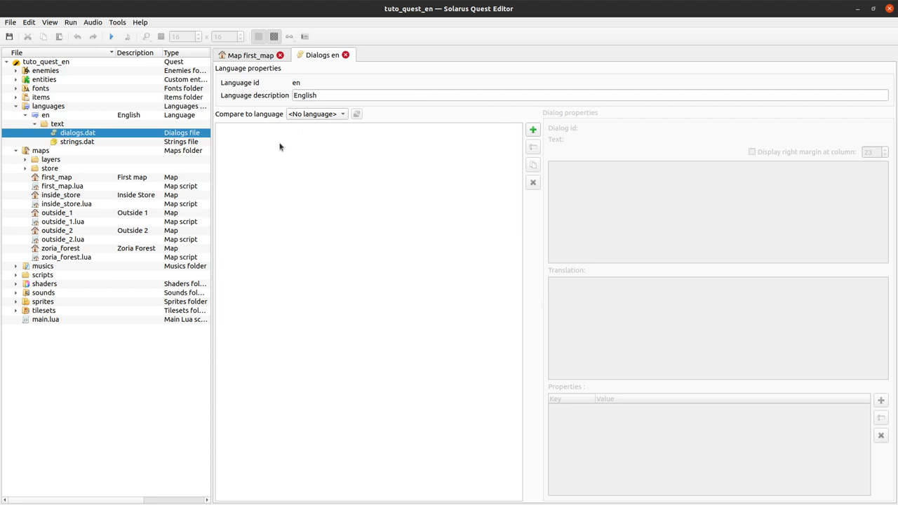
Step: Add a new dialog with the id doctor.hello
left_click(533, 130)
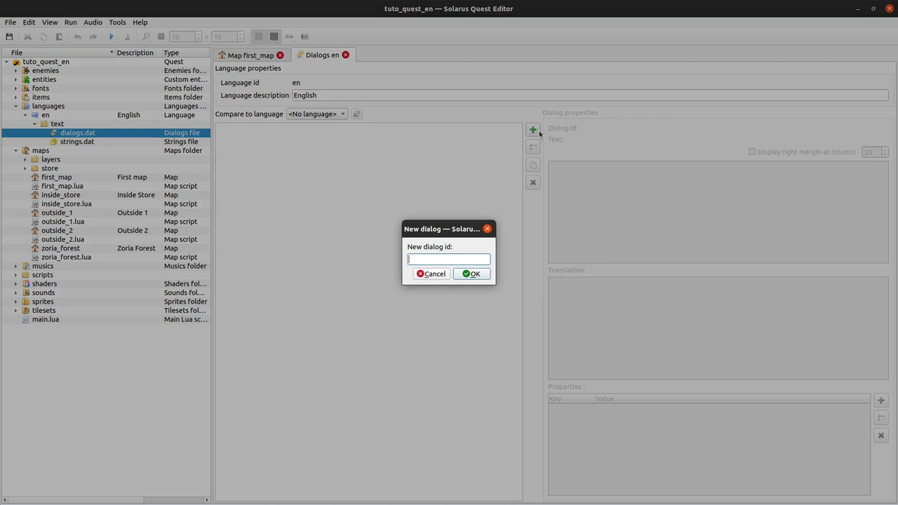
key("ctrl+v")
left_click_drag(467, 259, 407, 258)
left_click(472, 274)
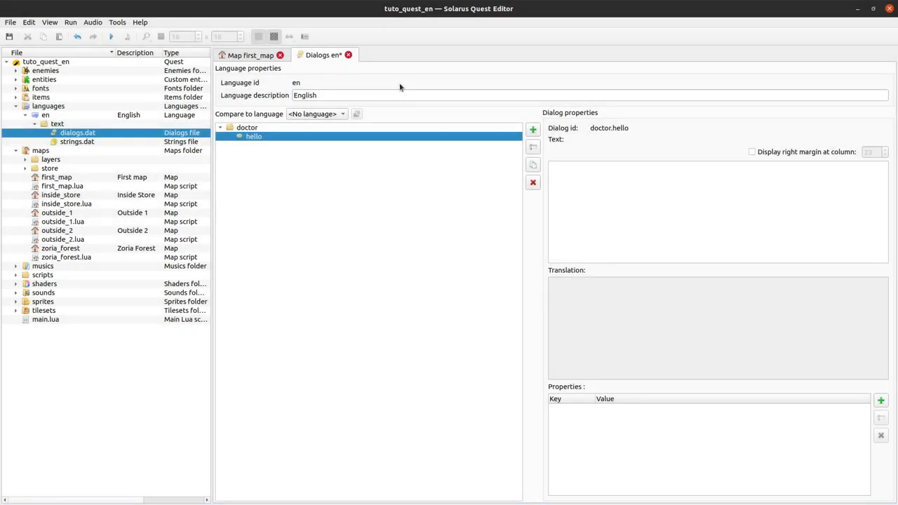
Step: Select the doctor.hello dialog in the tree and save dialogs.dat
left_click(279, 129)
left_click(273, 137)
left_click(260, 128)
left_click(277, 137)
left_click(257, 129)
left_click(274, 137)
left_click(246, 128)
left_click(262, 137)
left_click(258, 129)
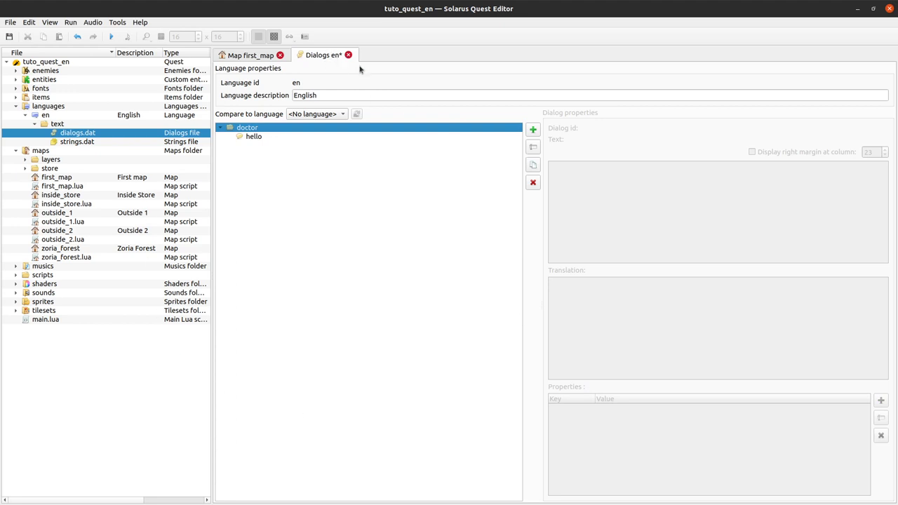
key("ctrl+s")
left_click(235, 137)
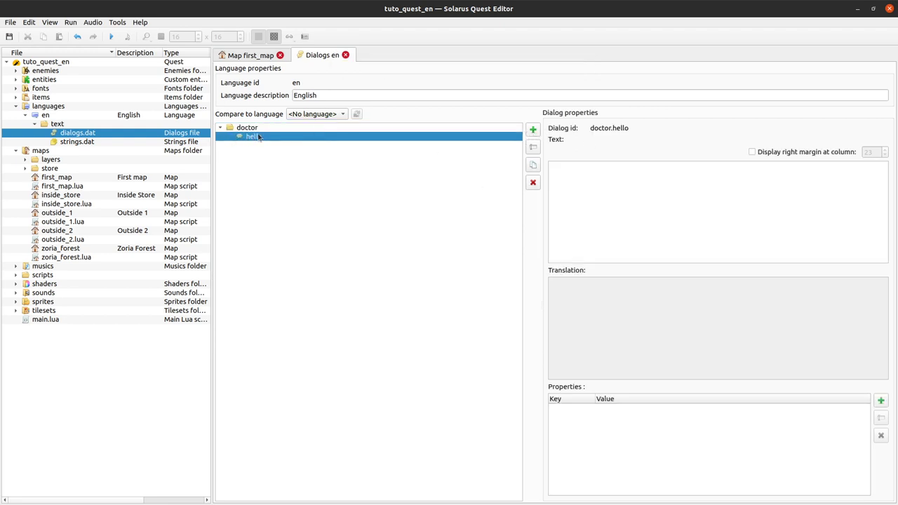
Step: Type 'Hello, I am the Doctor.' and 'Doctor Who' as the hello dialog's text and save
left_click(800, 247)
type("ello, I am the Doctor.")
key("Return")
type("Doctor Who?")
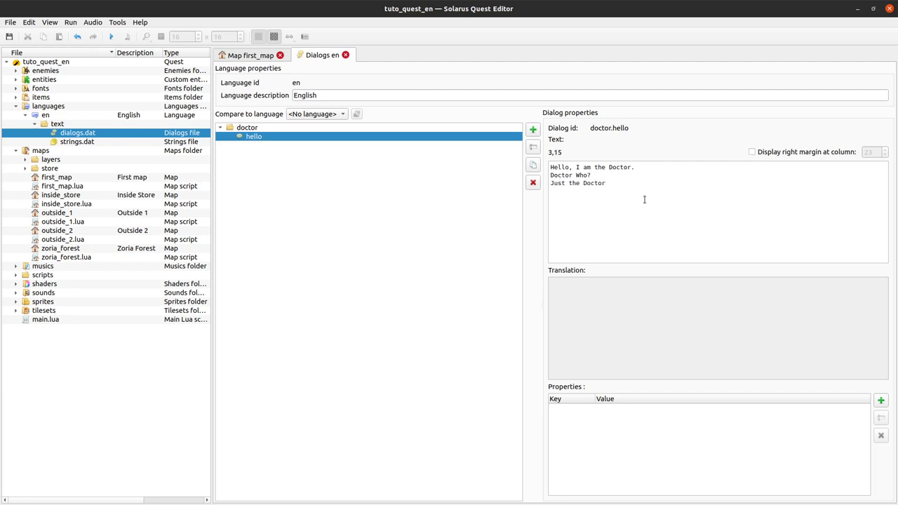
key("ctrl+s")
Step: Select and review the dialog's full three-line text
left_click(688, 249)
key("ctrl+a")
left_click(646, 182)
key("ctrl+a")
left_click(660, 203)
left_click(253, 137)
left_click(25, 115)
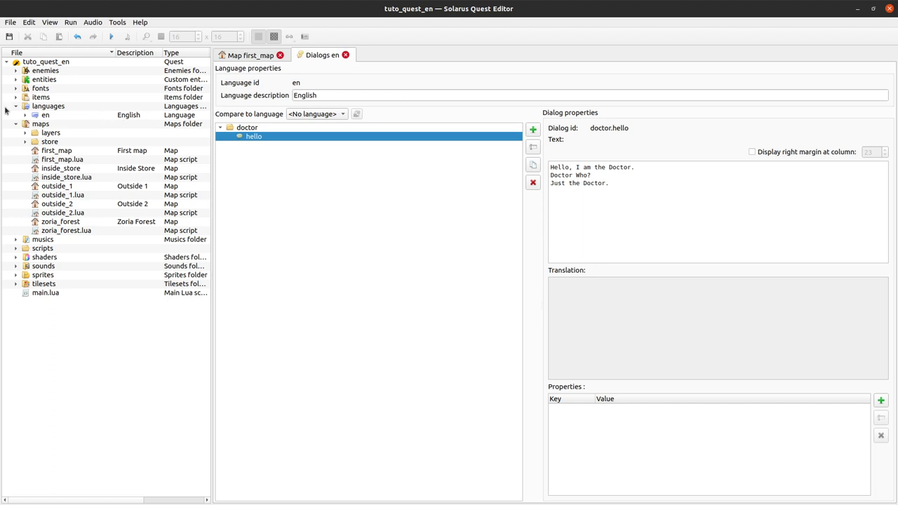
left_click(26, 116)
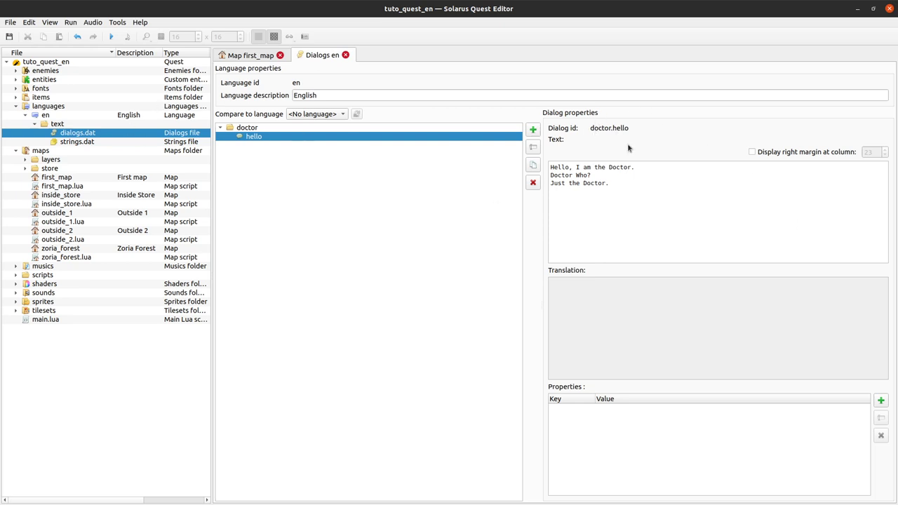
left_click_drag(624, 197, 497, 150)
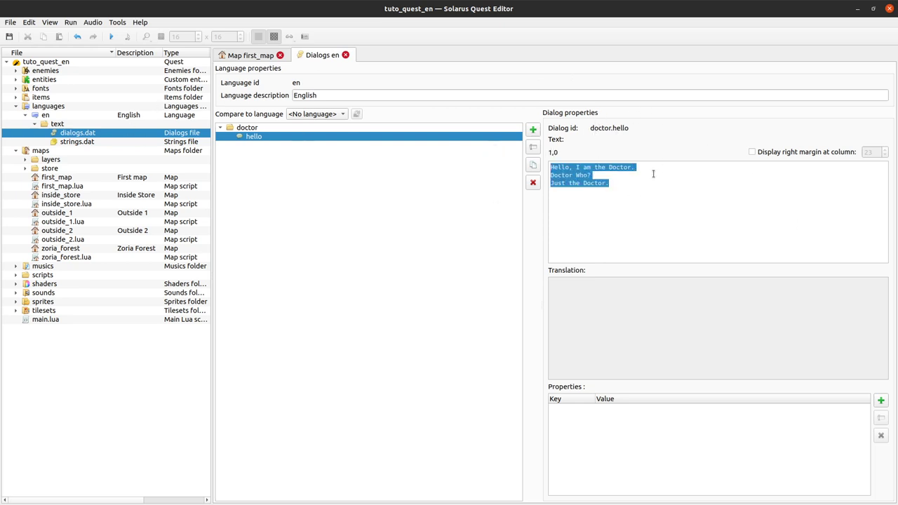
left_click(639, 208)
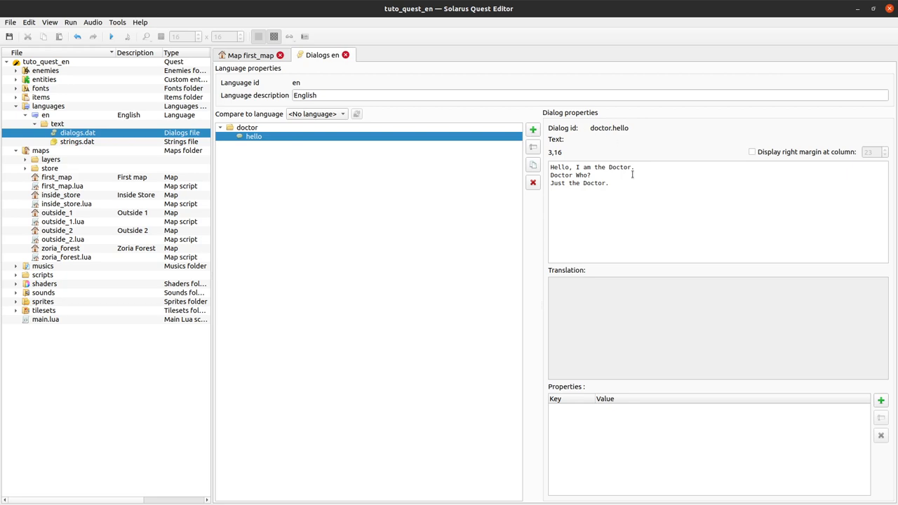
Step: Test-run the quest from first_map, walk the hero up, then close the game
left_click(264, 55)
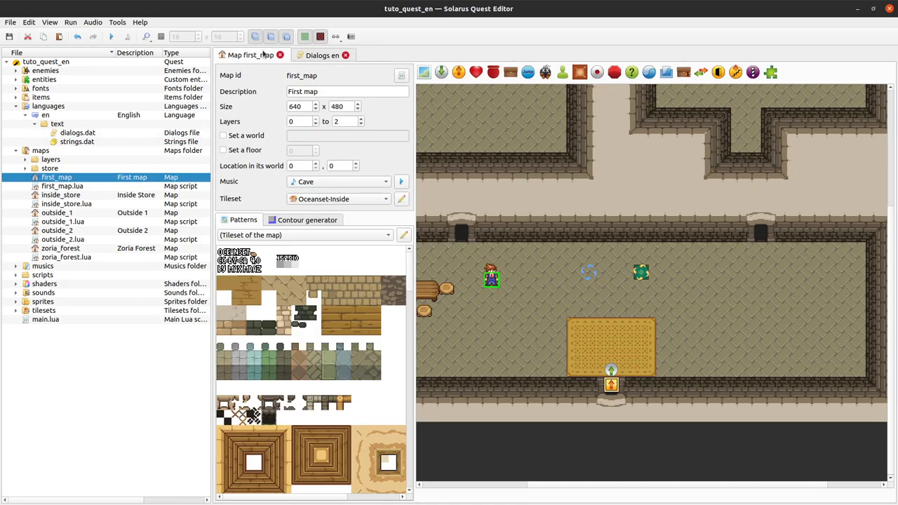
left_click(111, 37)
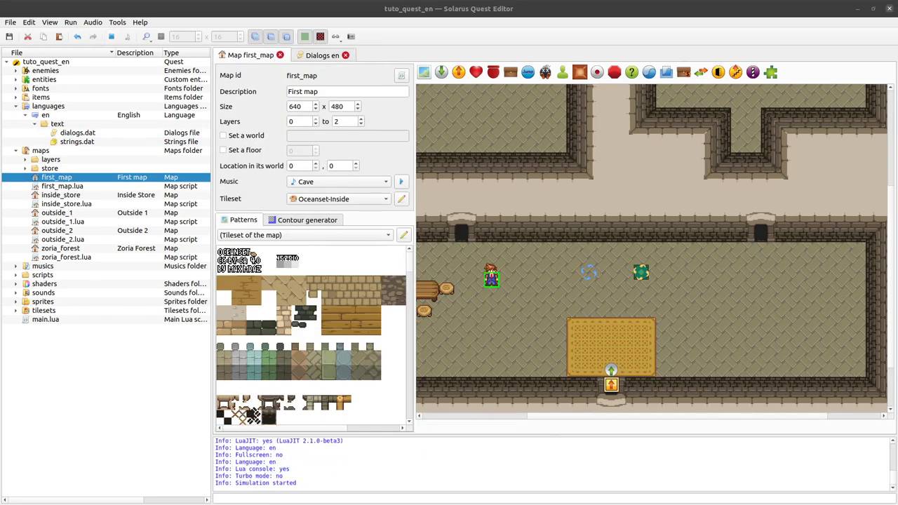
left_click_drag(255, 115, 294, 118)
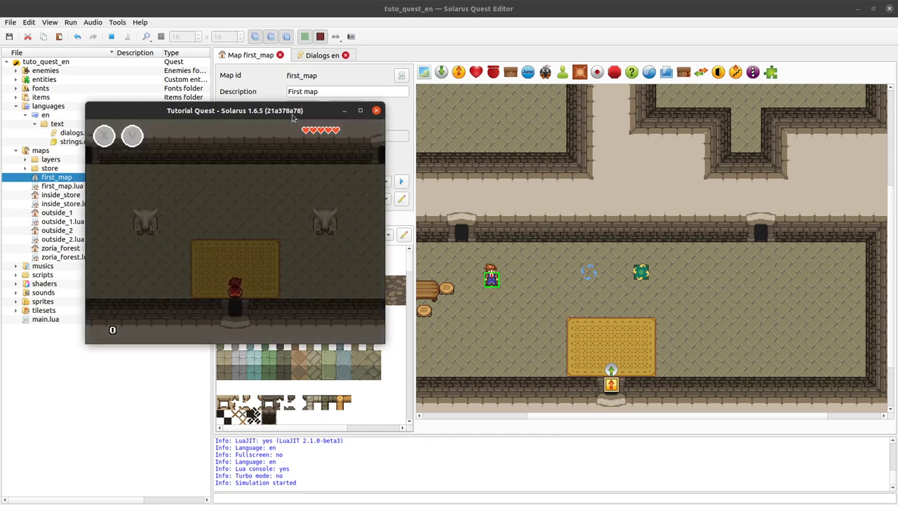
key("Up")
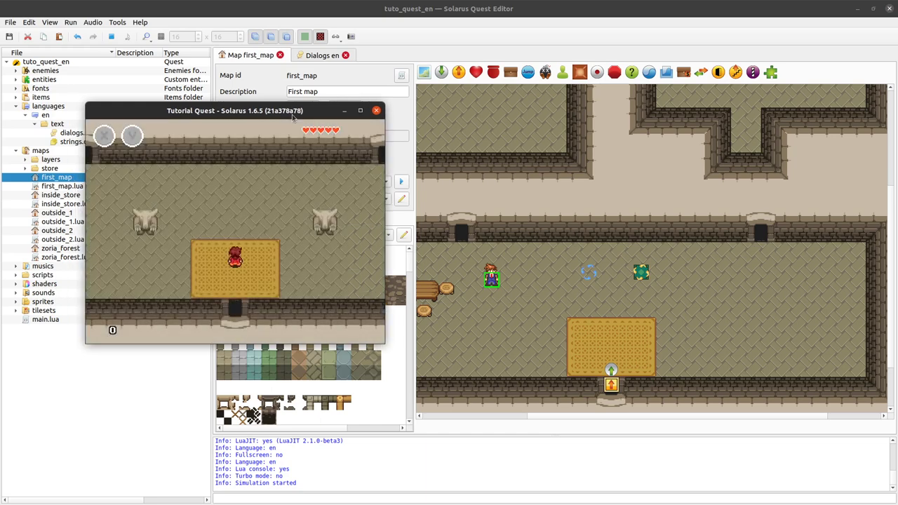
left_click(376, 111)
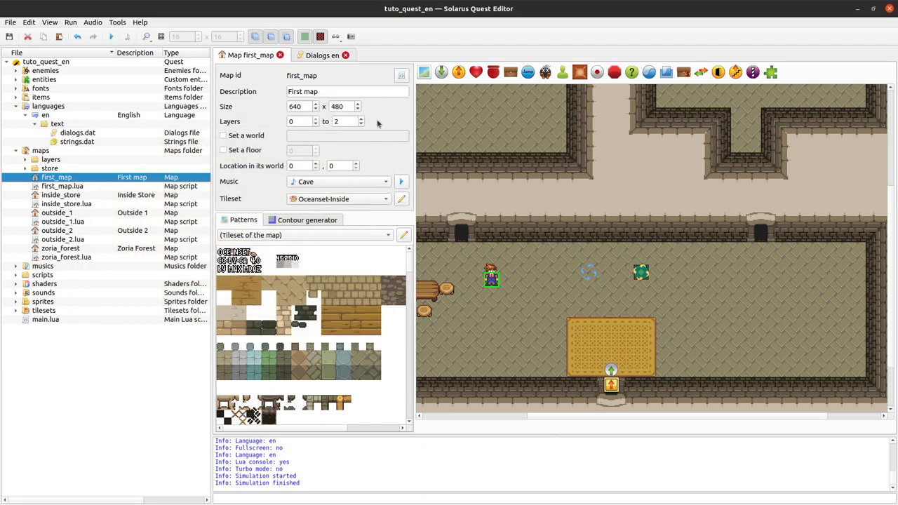
Step: Change the starting location in scripts/initial_game.lua to first_map, save and close it
left_click(16, 275)
double_click(65, 320)
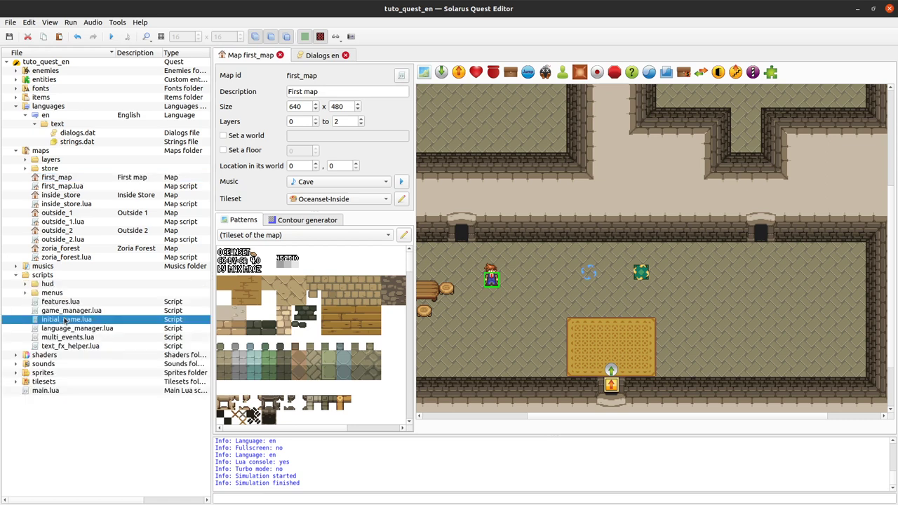
left_click_drag(416, 196, 338, 197)
type("first_map")
left_click(402, 257)
key("ctrl+s")
key("ctrl+w")
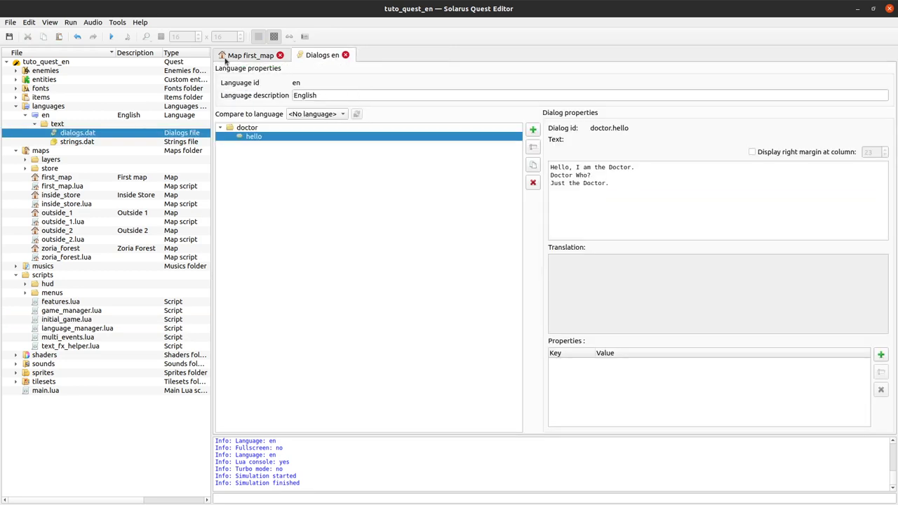
left_click(242, 56)
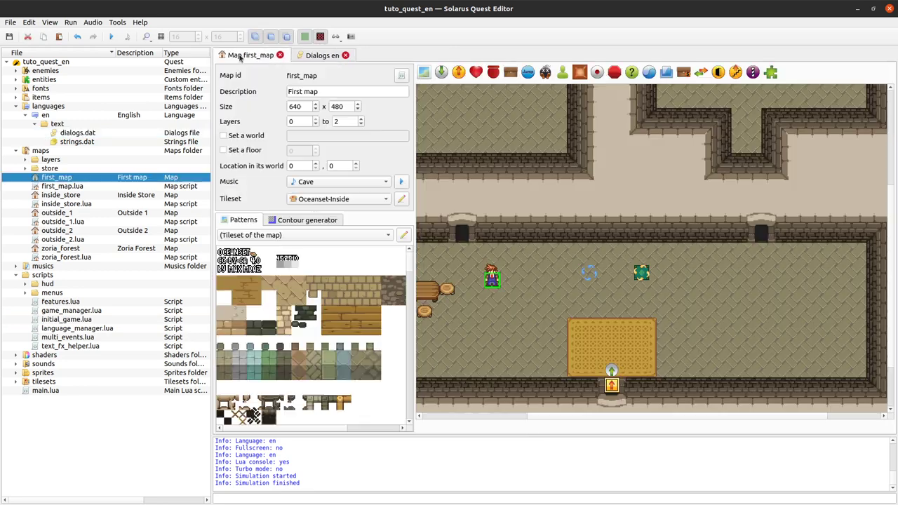
Step: Run the quest, walk to the Doctor, read his three-line greeting, then quit with F5
double_click(295, 76)
left_click(111, 36)
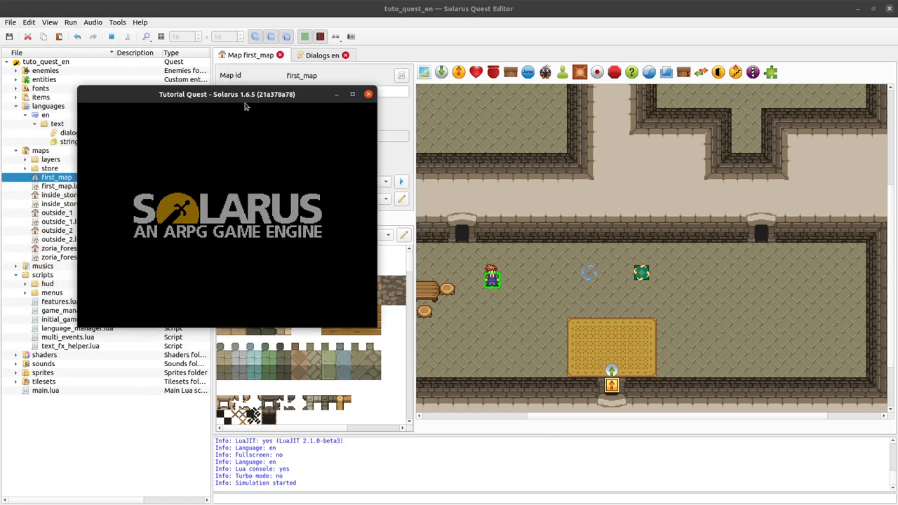
key("Up")
key("Left")
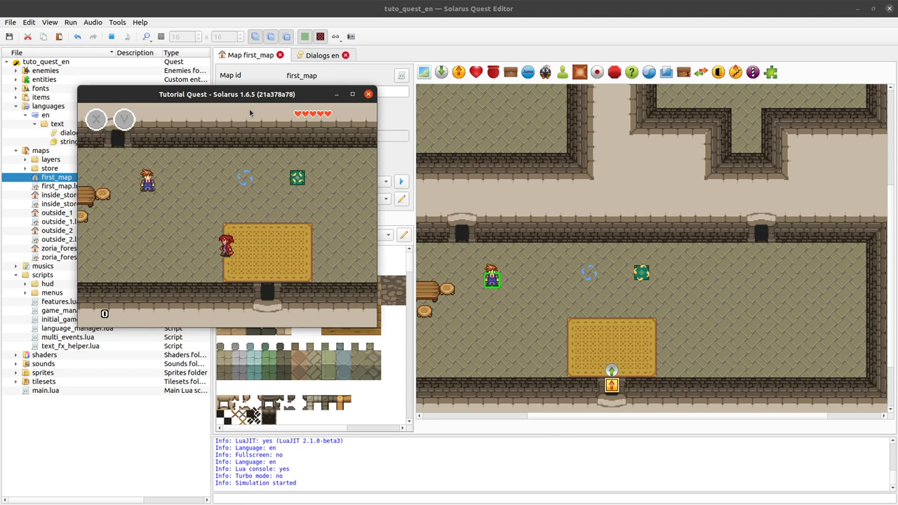
key("Up")
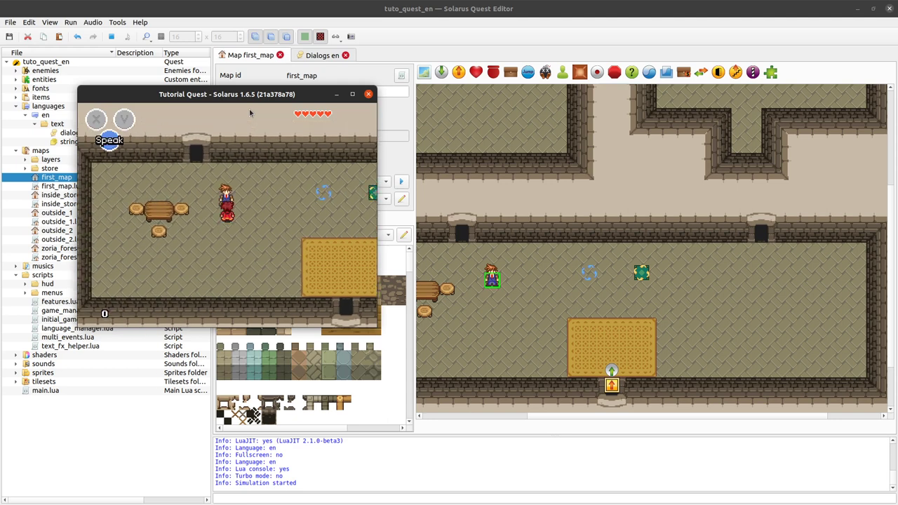
key("space")
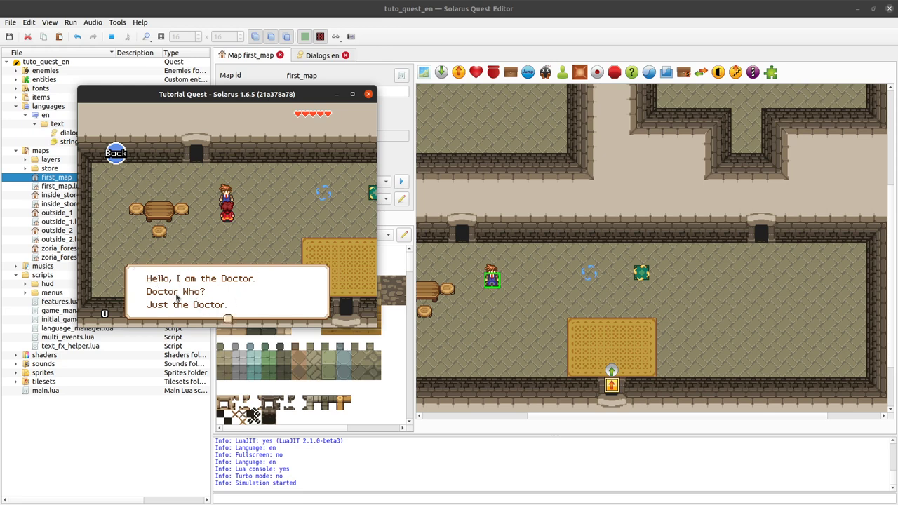
key("space")
key("space")
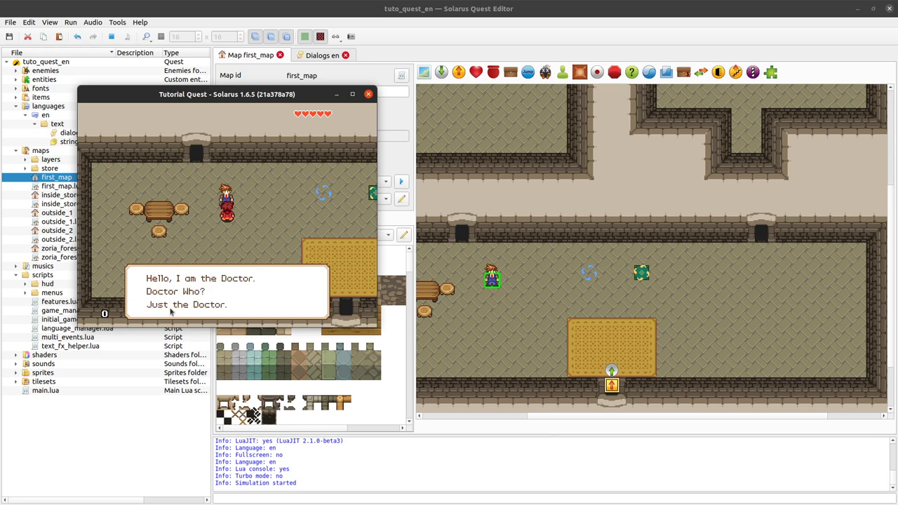
key("space")
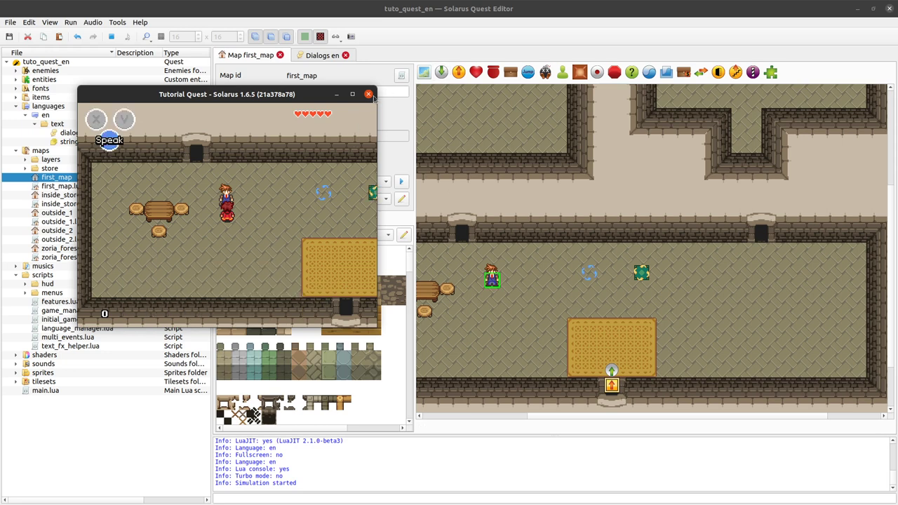
key("F5")
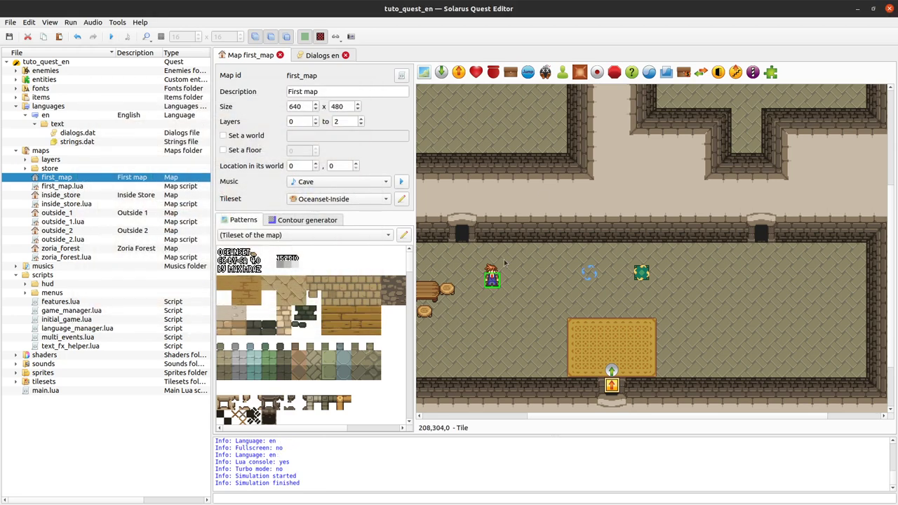
left_click(26, 293)
left_click(80, 302)
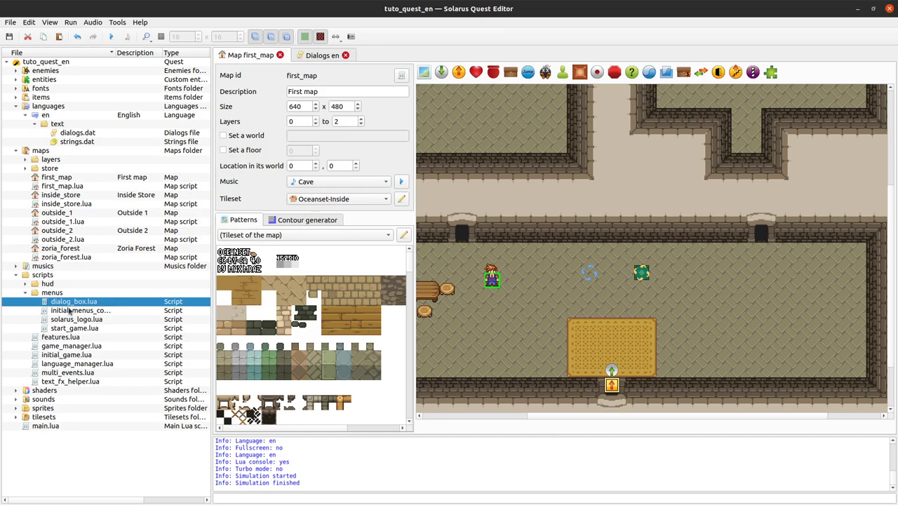
double_click(83, 304)
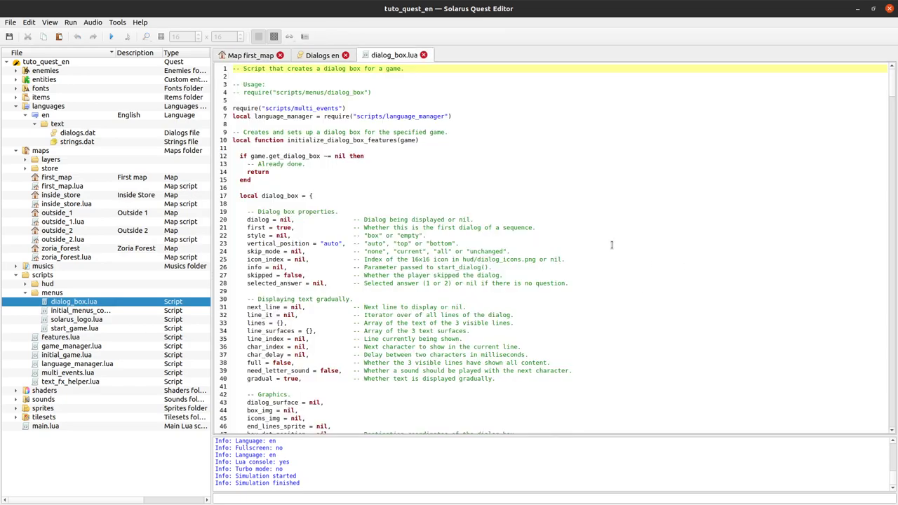
left_click_drag(893, 92, 890, 440)
left_click(590, 281)
scroll(829, 387, "up", 5)
left_click_drag(892, 407, 621, 89)
left_click(621, 89)
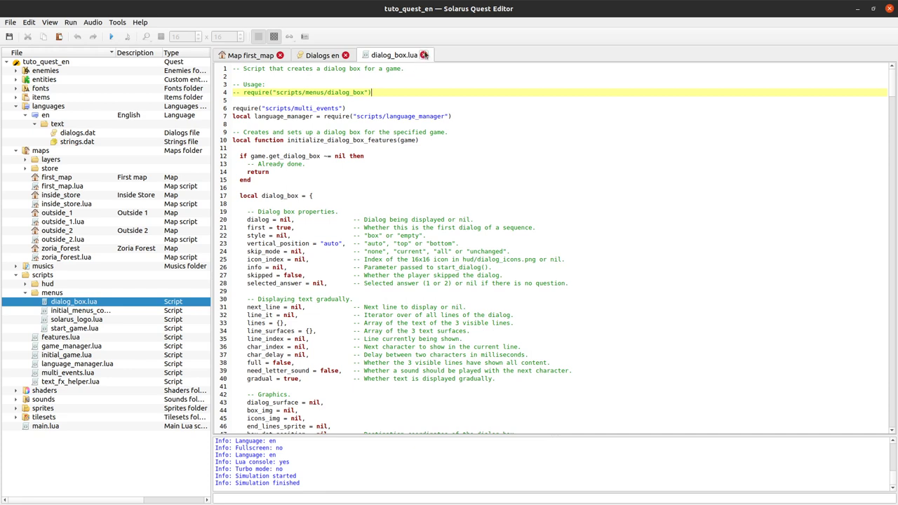
left_click(424, 54)
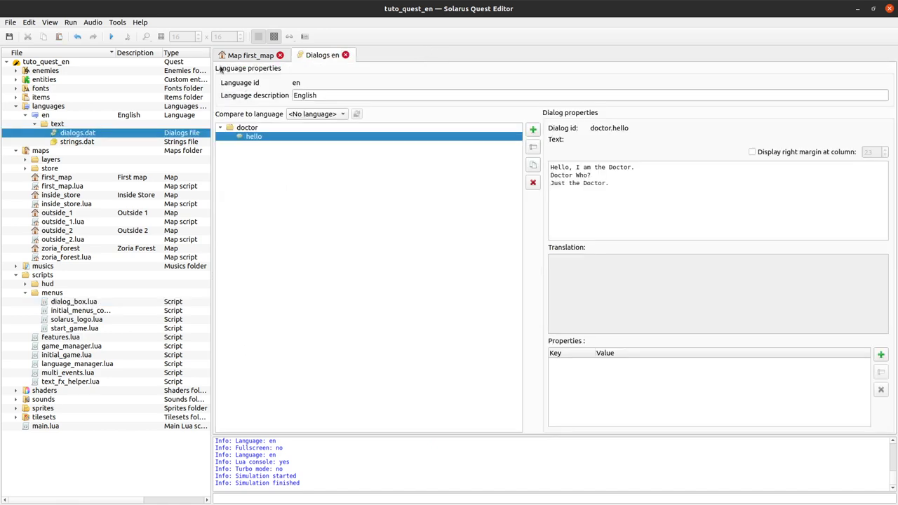
left_click(240, 56)
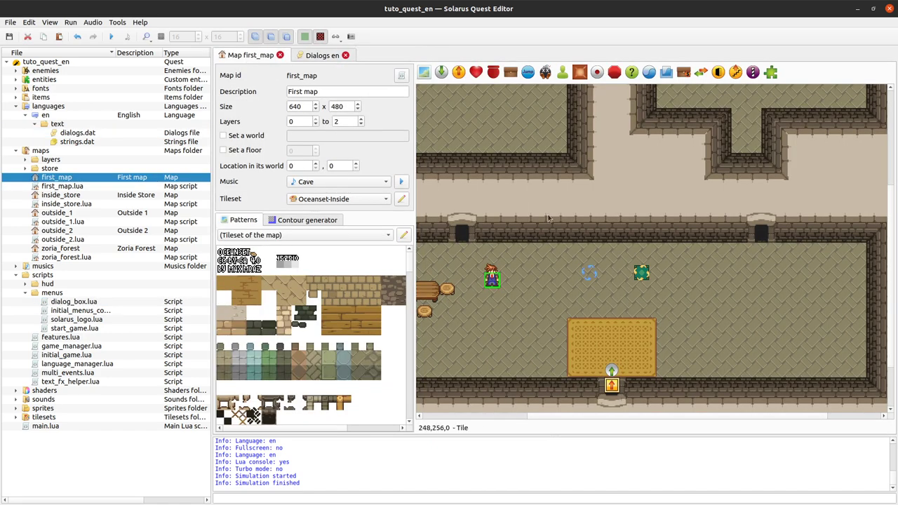
Step: Resize the file tree panel, pan the map right, and select the Doctor NPC
scroll(546, 220, "down", 2)
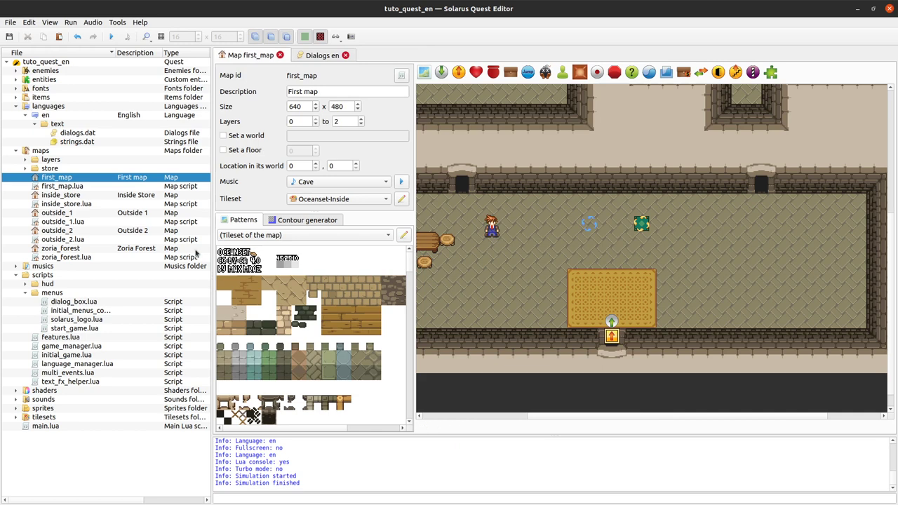
left_click_drag(212, 355, 338, 333)
left_click(265, 303)
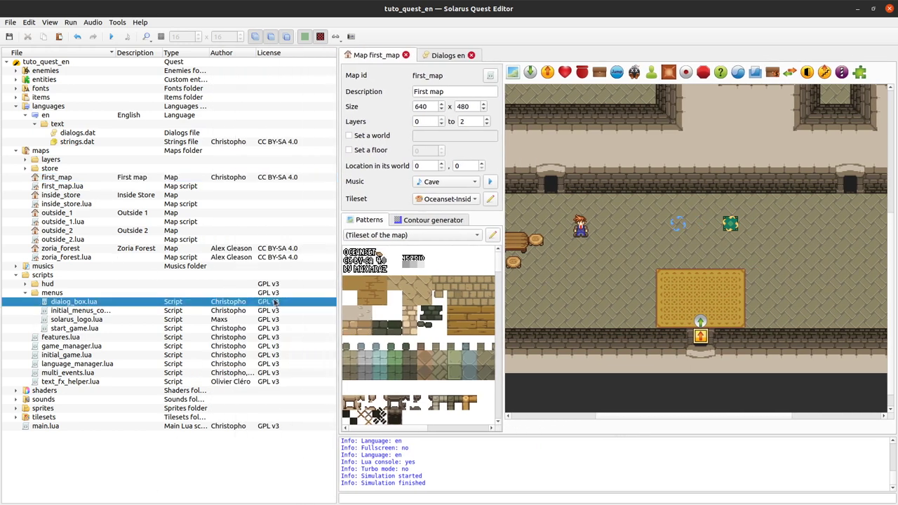
left_click_drag(338, 316, 216, 354)
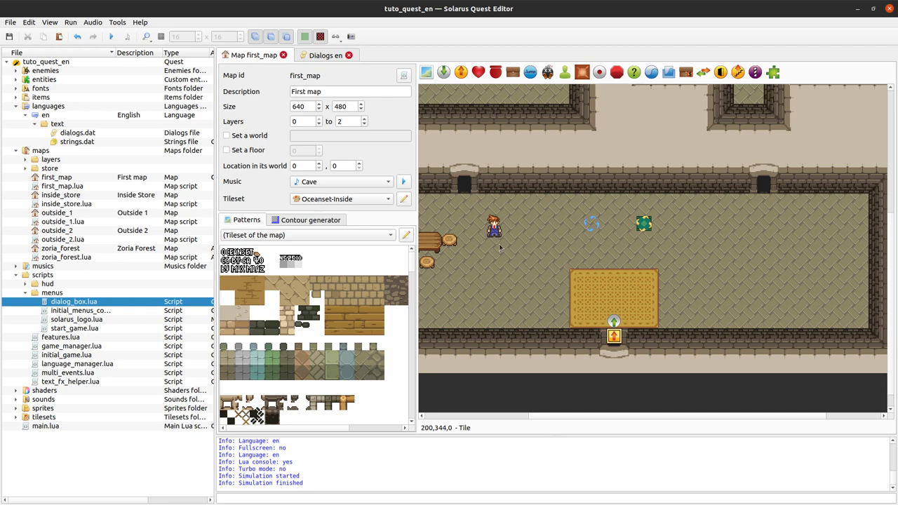
middle_click_drag(541, 280, 569, 284)
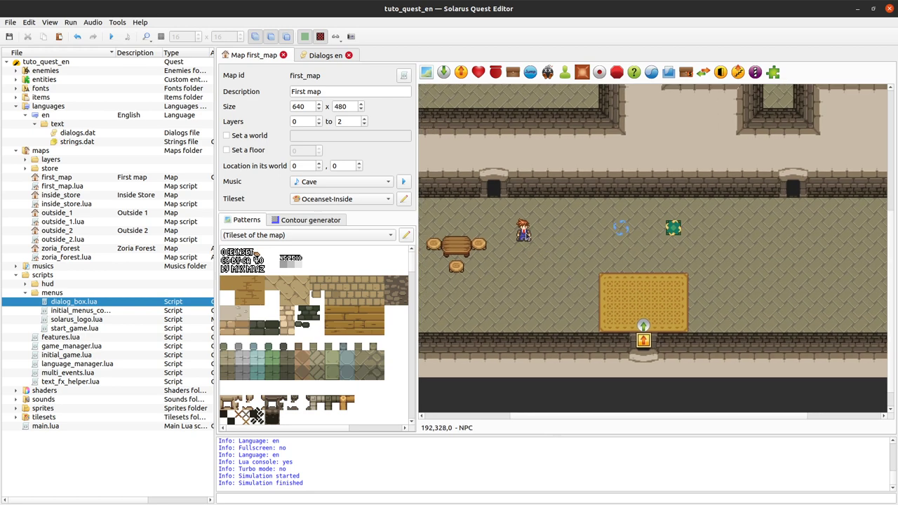
left_click(524, 239)
Step: Cancel out of the Doctor NPC's properties, then select strings.dat beside the English dialogs
double_click(525, 242)
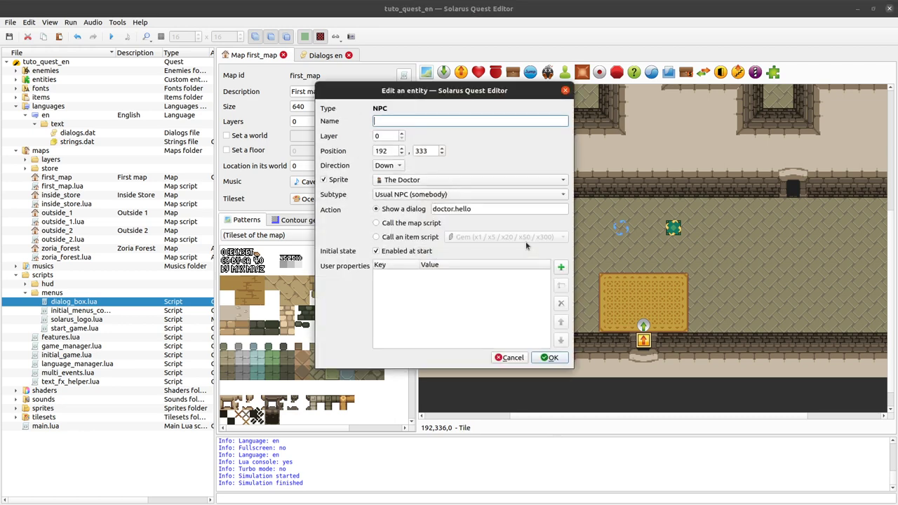
left_click(491, 210)
left_click_drag(484, 209, 316, 206)
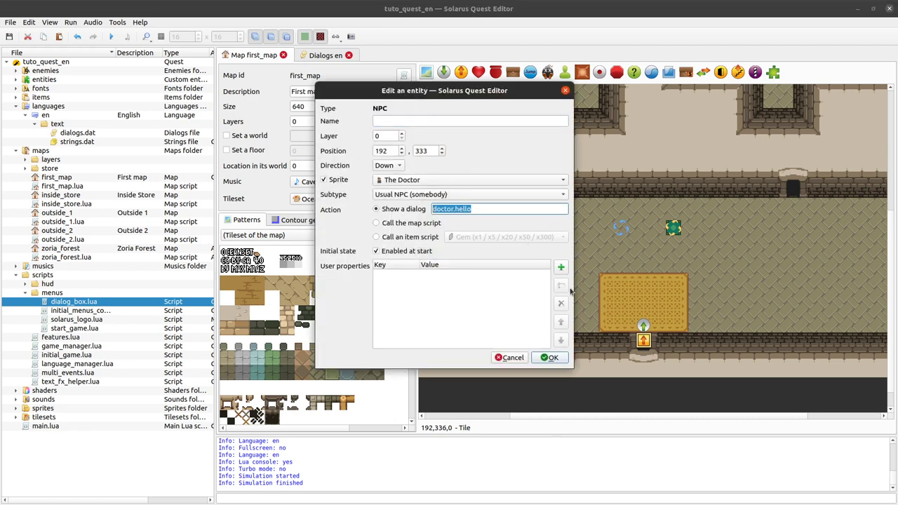
left_click(513, 357)
left_click(325, 55)
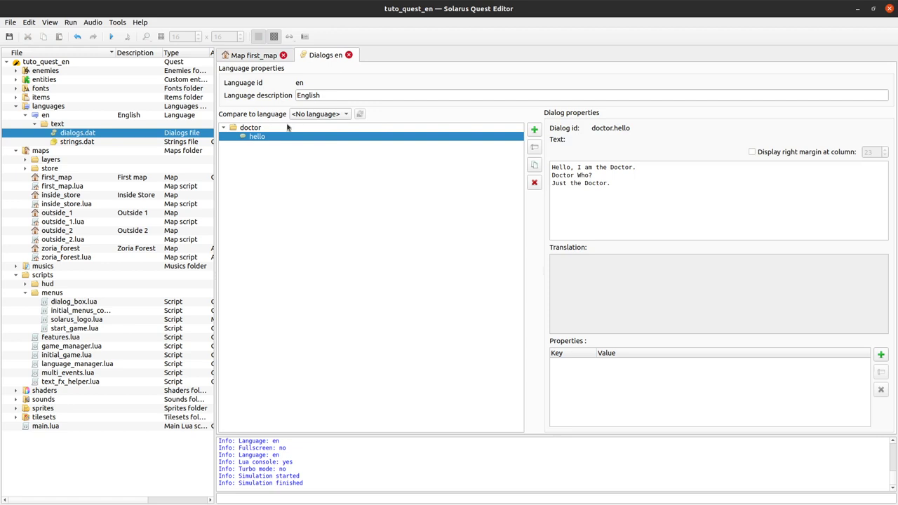
left_click(72, 143)
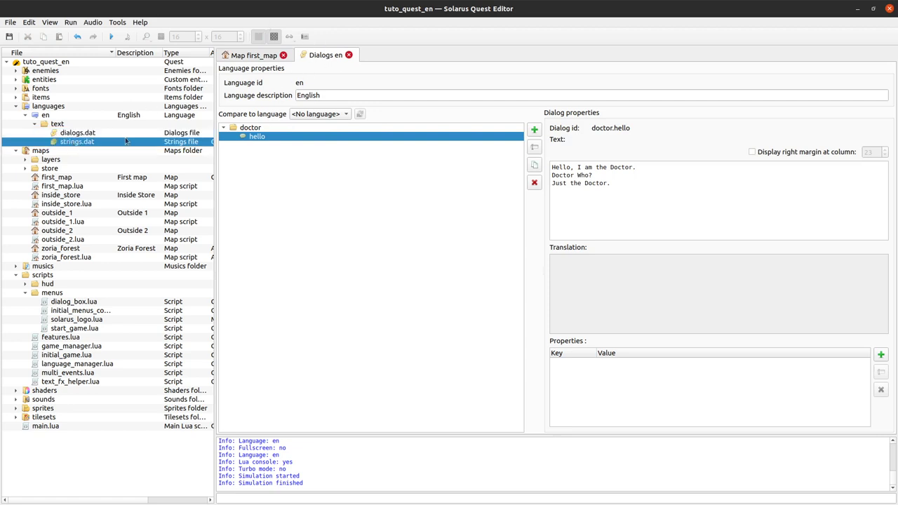
Step: Open the English strings.dat and expand the hud group to list its keys
double_click(78, 144)
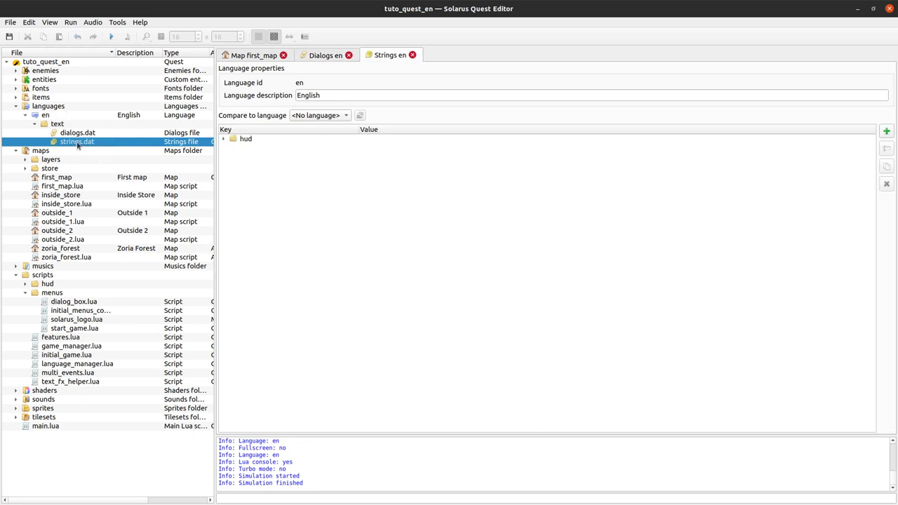
left_click(337, 55)
left_click(395, 55)
left_click(232, 139)
left_click(223, 139)
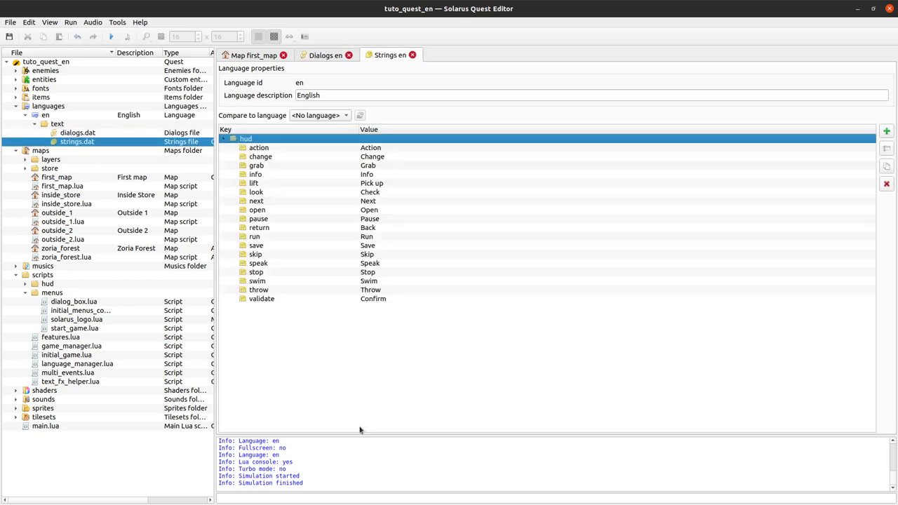
Step: Select the hud action and save string keys, then run the quest
left_click(266, 56)
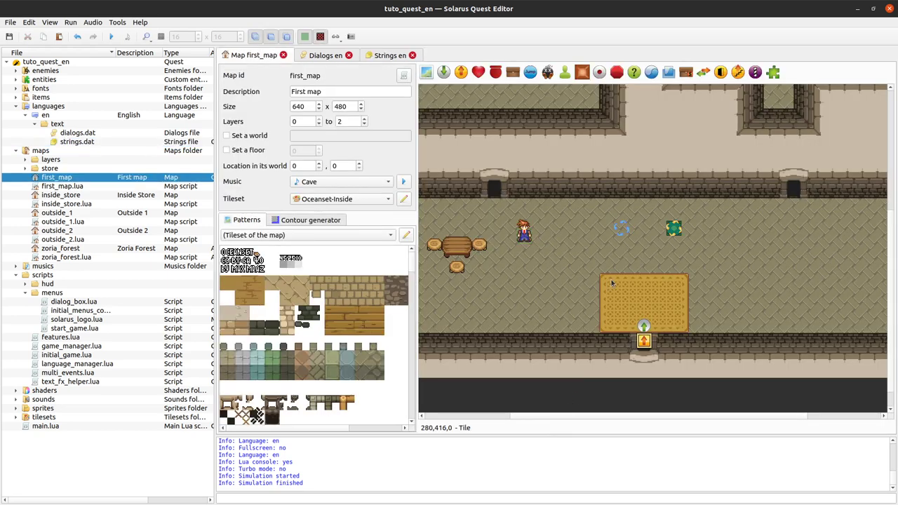
left_click(399, 56)
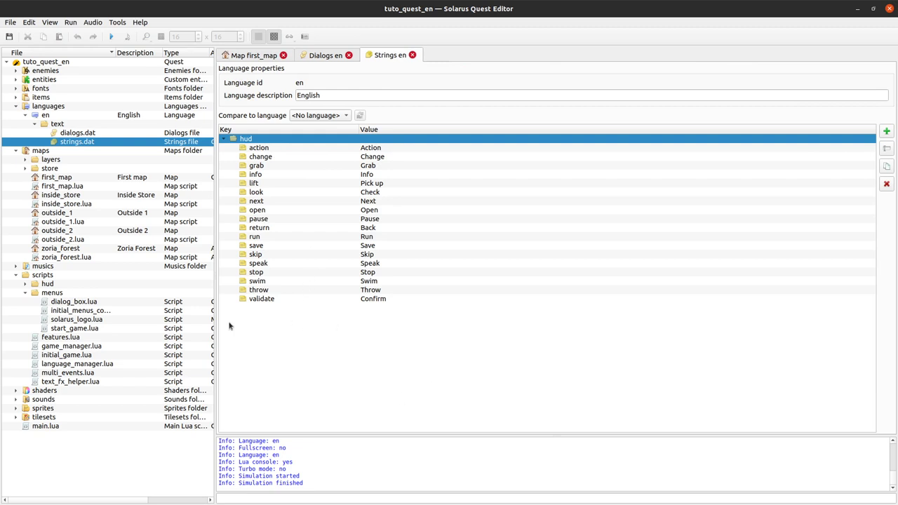
left_click(26, 283)
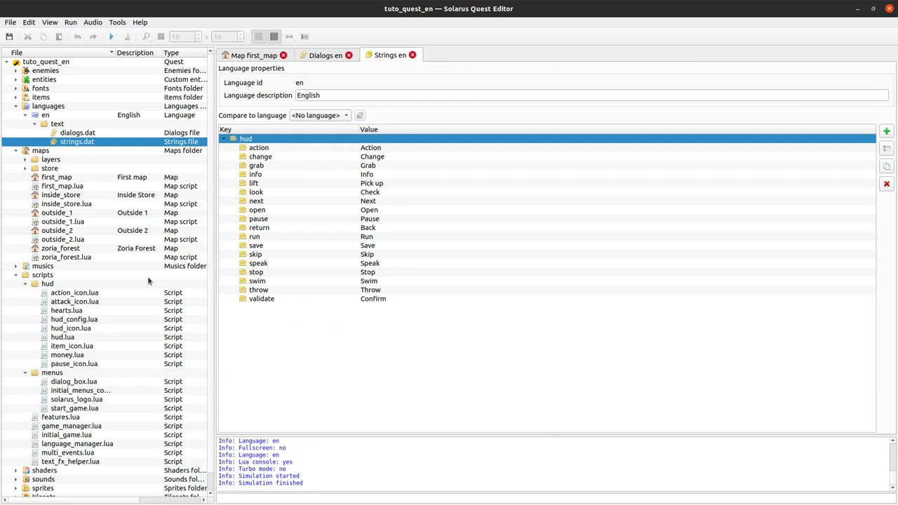
left_click(391, 151)
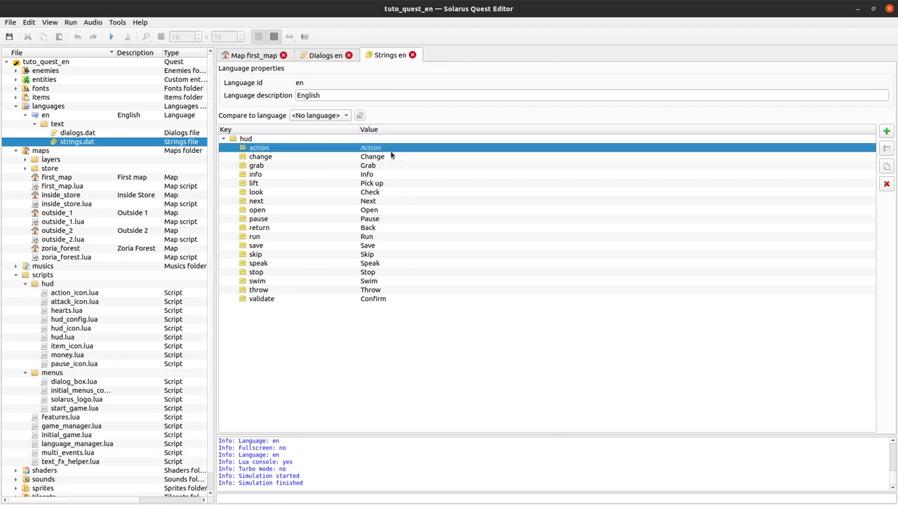
left_click(381, 246)
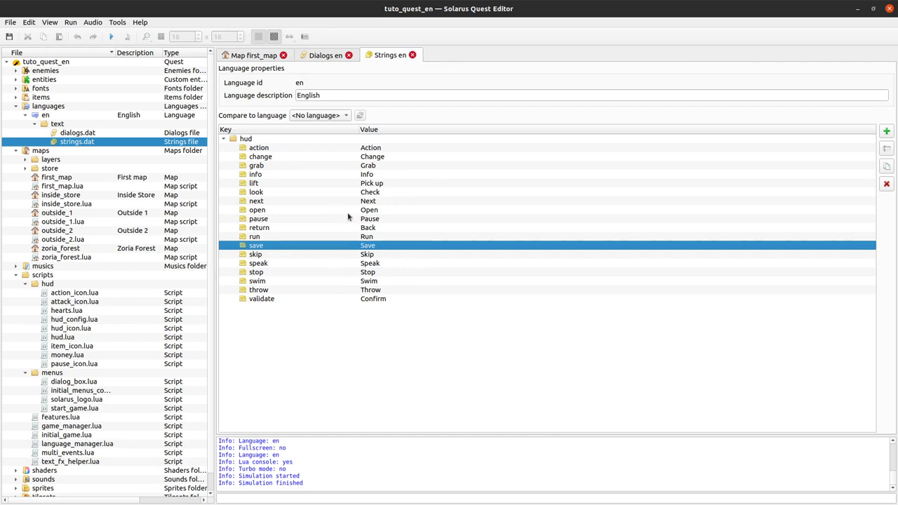
left_click(109, 37)
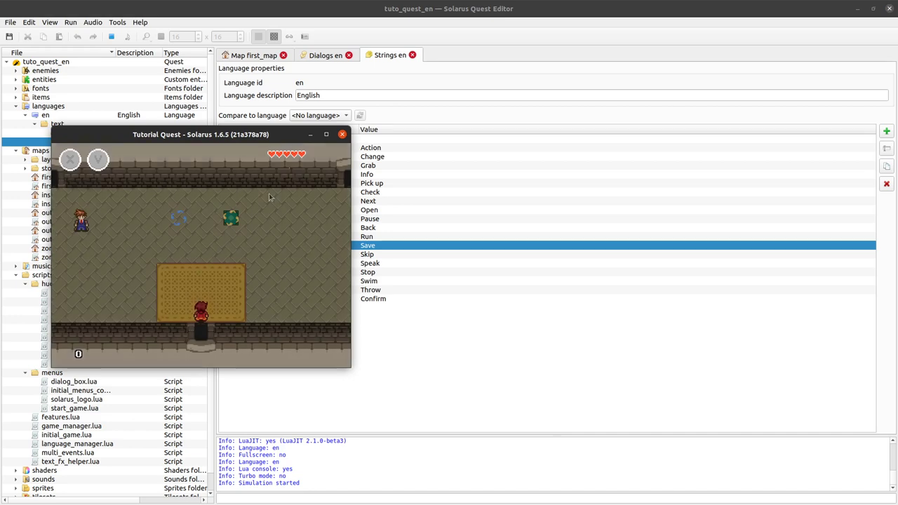
Step: Walk the hero up and left beside the Doctor until 'Speak' appears, then quit with Alt+F4
key("Up")
key("Left")
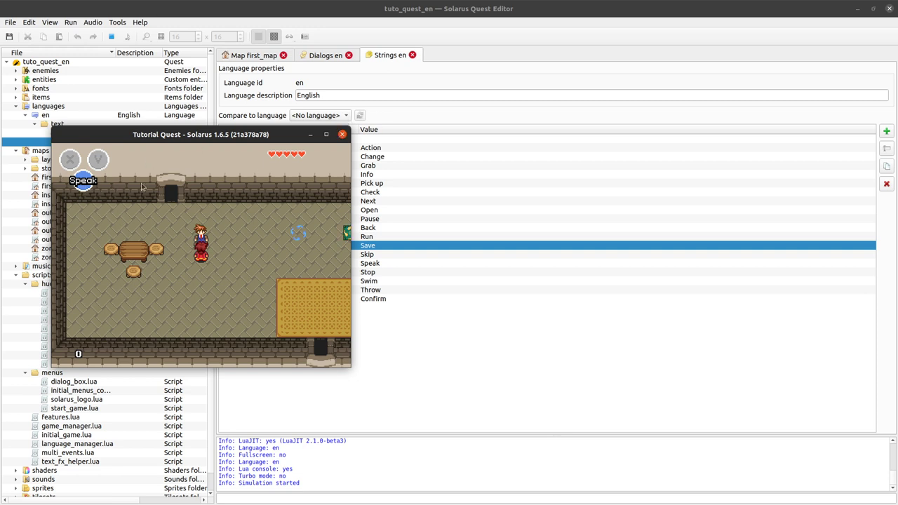
key("alt+F4")
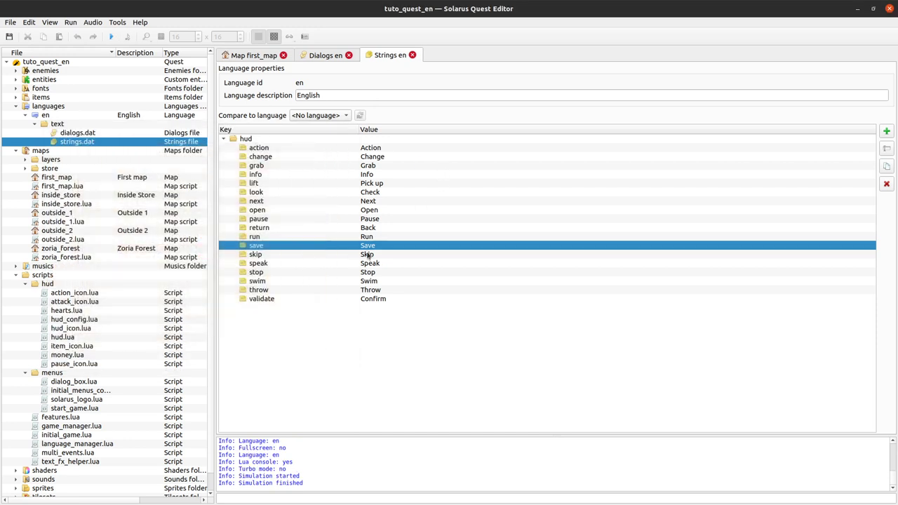
Step: Leave the 'speak' string's value unchanged and close the English strings file
left_click(389, 264)
double_click(372, 265)
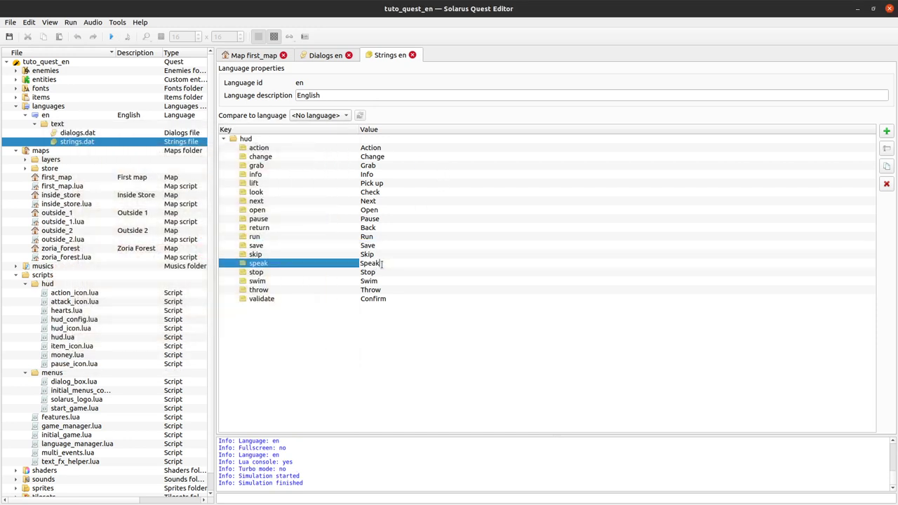
key("Return")
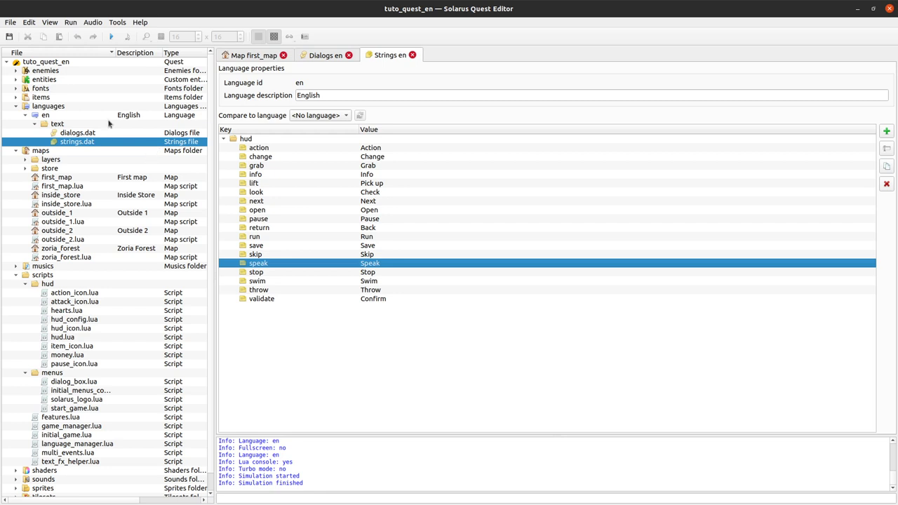
double_click(374, 264)
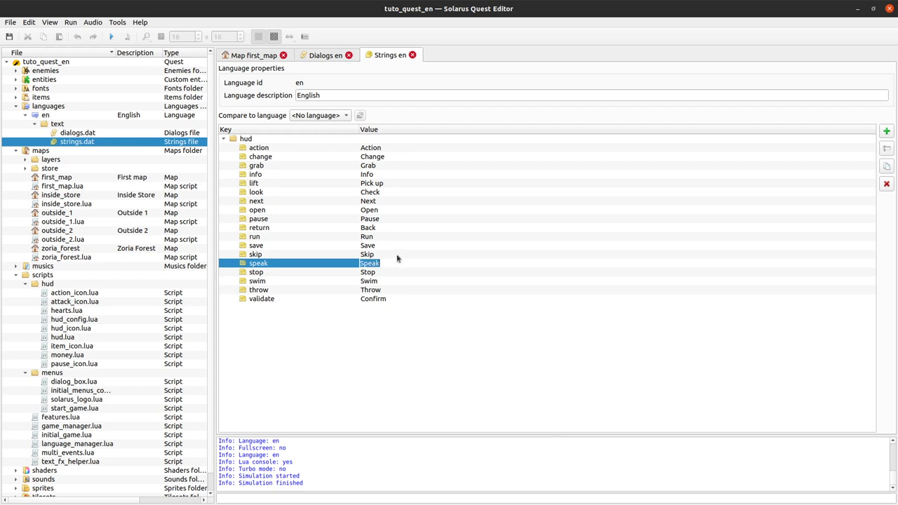
key("Return")
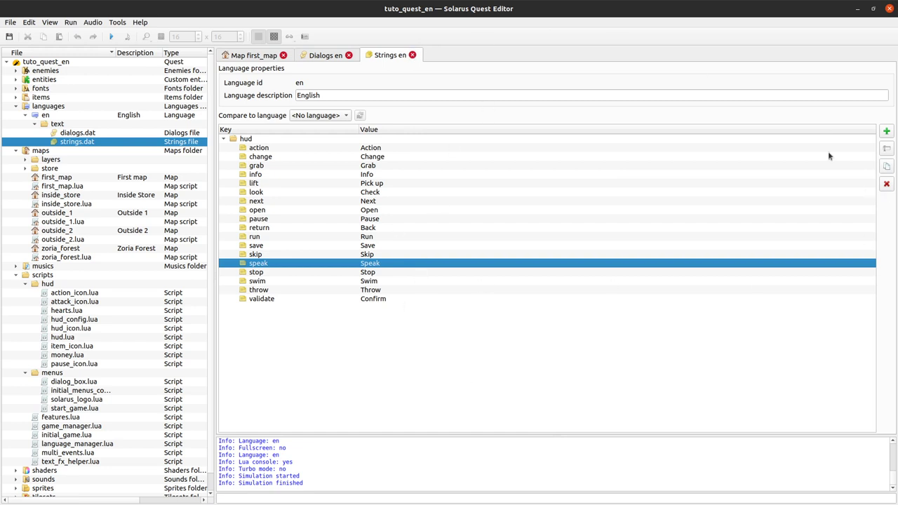
left_click(412, 54)
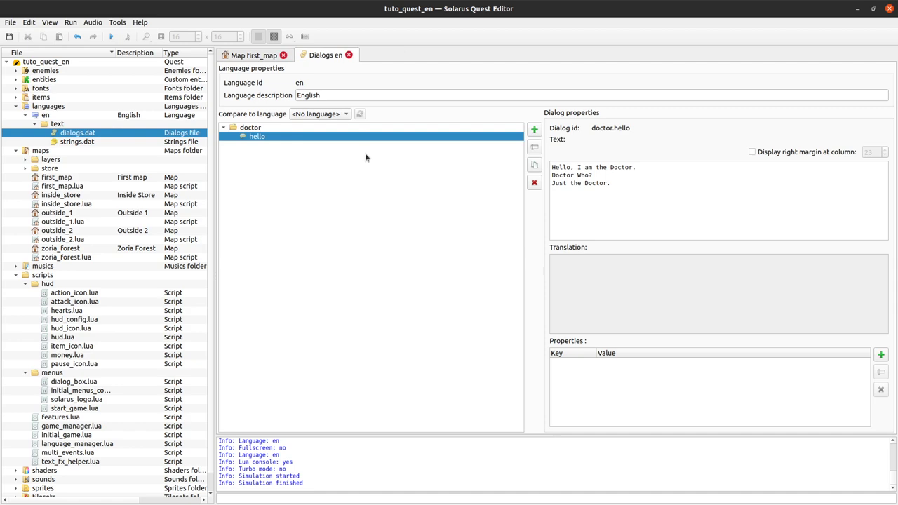
Step: Launch a test run of the quest from the first_map editor
left_click(252, 55)
key("F5")
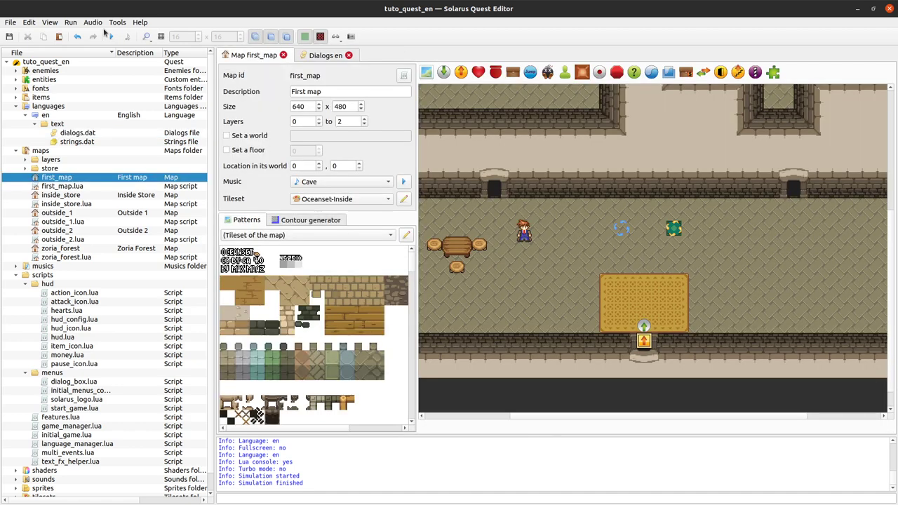
left_click_drag(330, 127, 330, 97)
Step: Walk the hero to the Doctor, read his hello greeting, then close the game
key("Up")
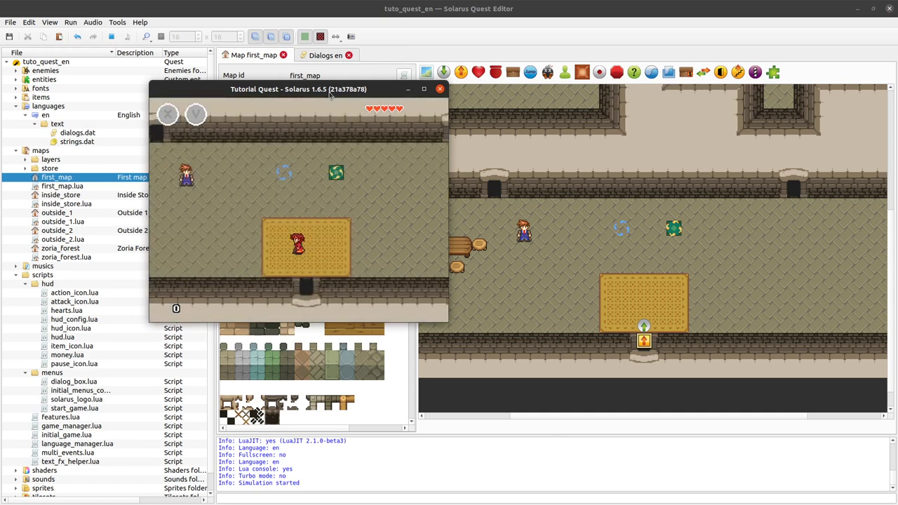
key("Left")
key("Up")
key("space")
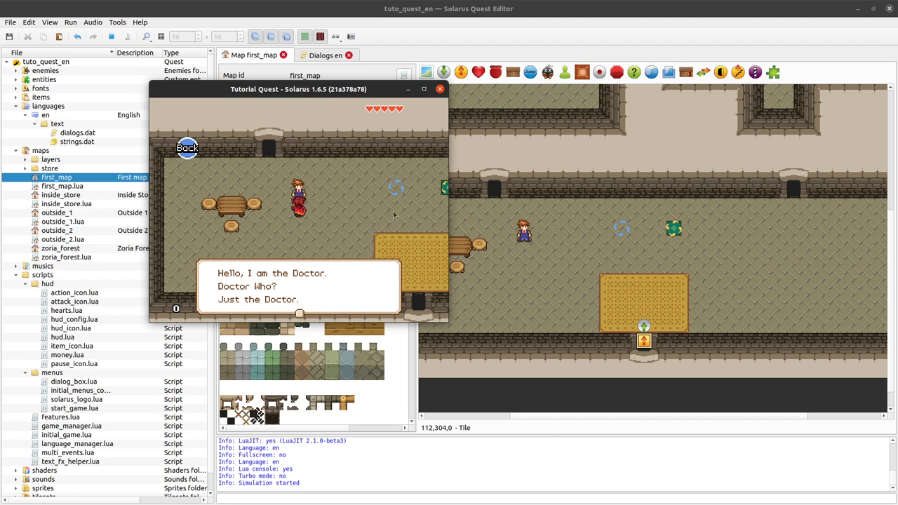
key("space")
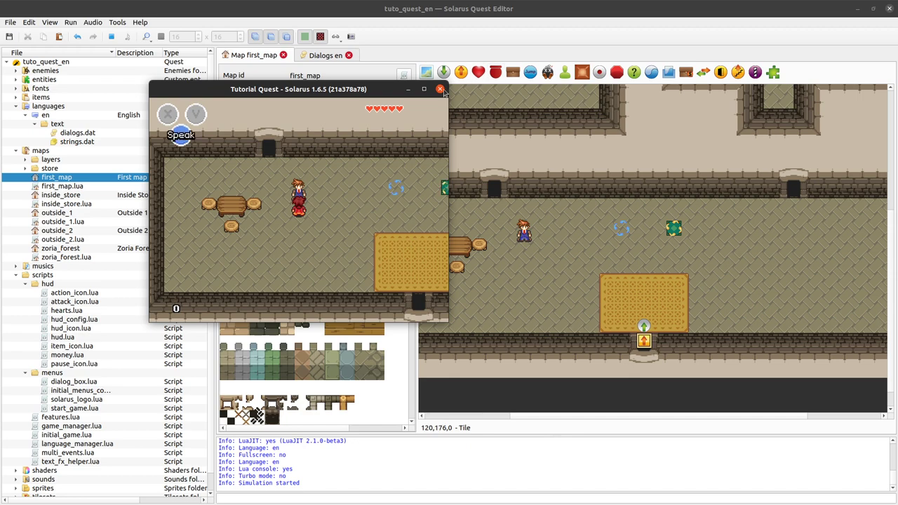
left_click(441, 89)
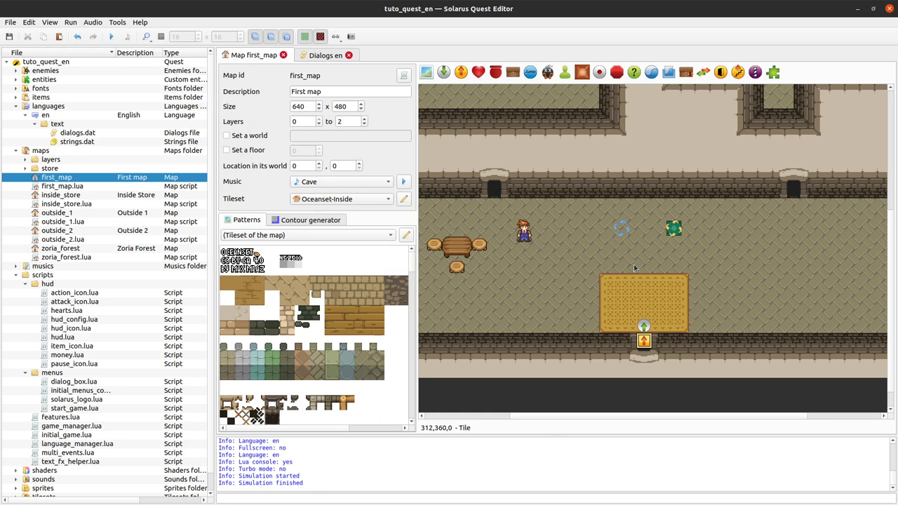
Step: Move the teletransporter and destination down and to the right, then save the map
scroll(571, 244, "right", 2)
scroll(571, 244, "up", 1)
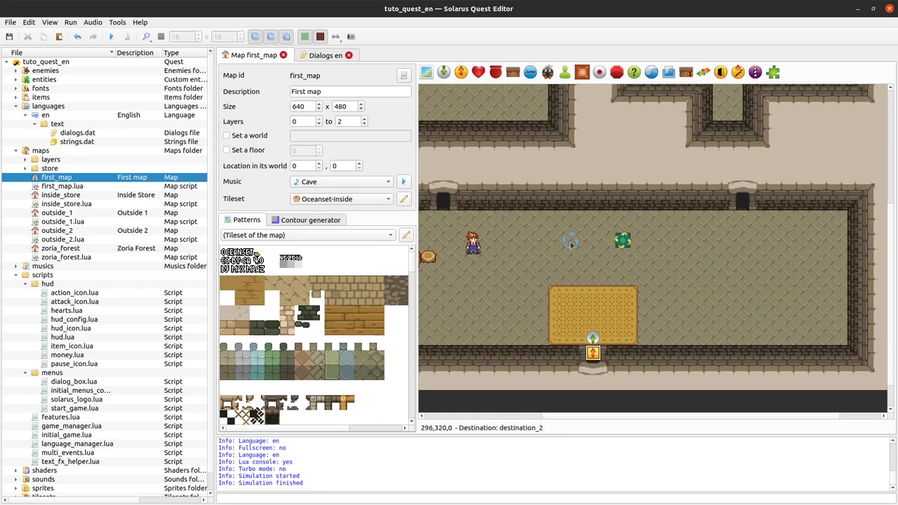
left_click_drag(619, 239, 746, 294)
left_click(762, 263)
key("ctrl+s")
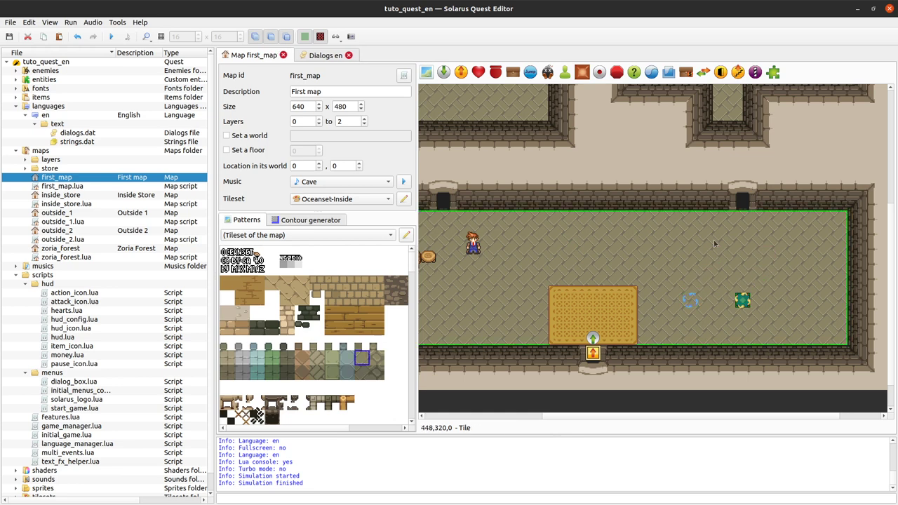
Step: Place the fireplace pattern into the room's top wall and save the map
scroll(360, 339, "down", 3)
scroll(308, 301, "down", 6)
scroll(317, 319, "down", 6)
left_click(228, 308)
left_click(597, 202)
key("Escape")
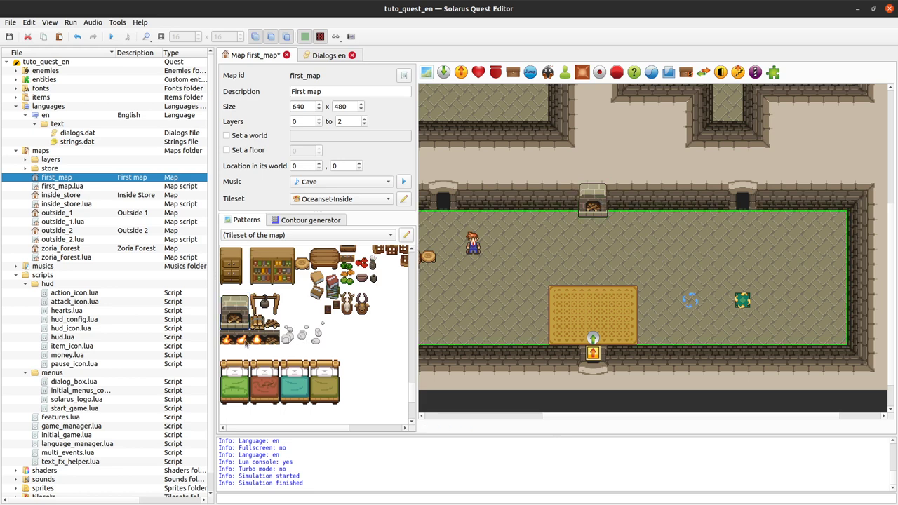
key("ctrl+s")
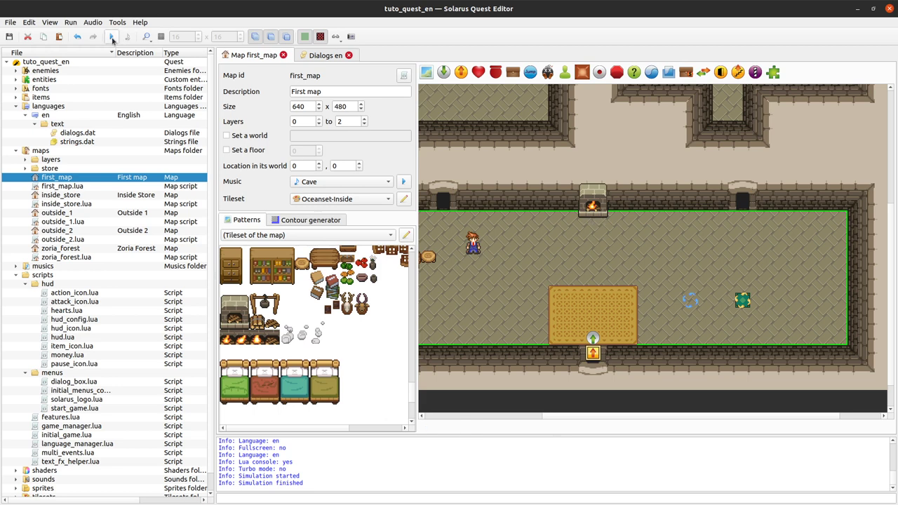
left_click(593, 204)
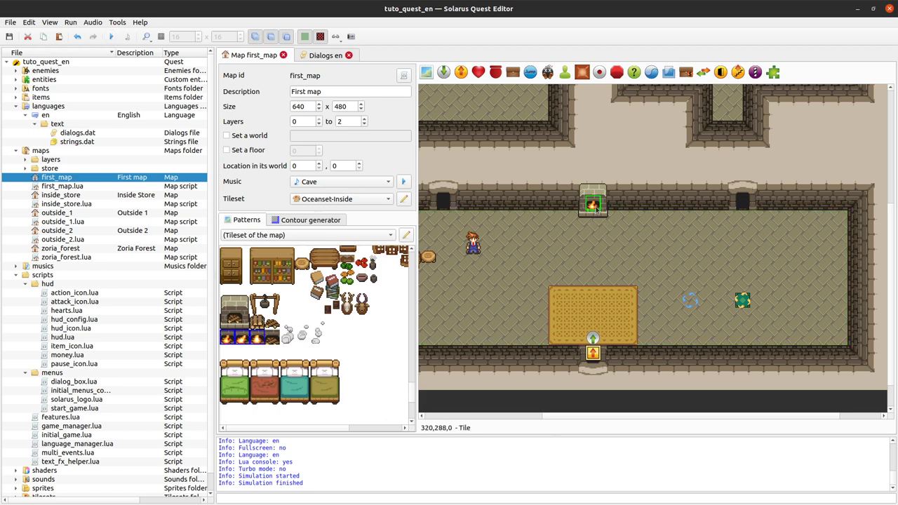
left_click(665, 203)
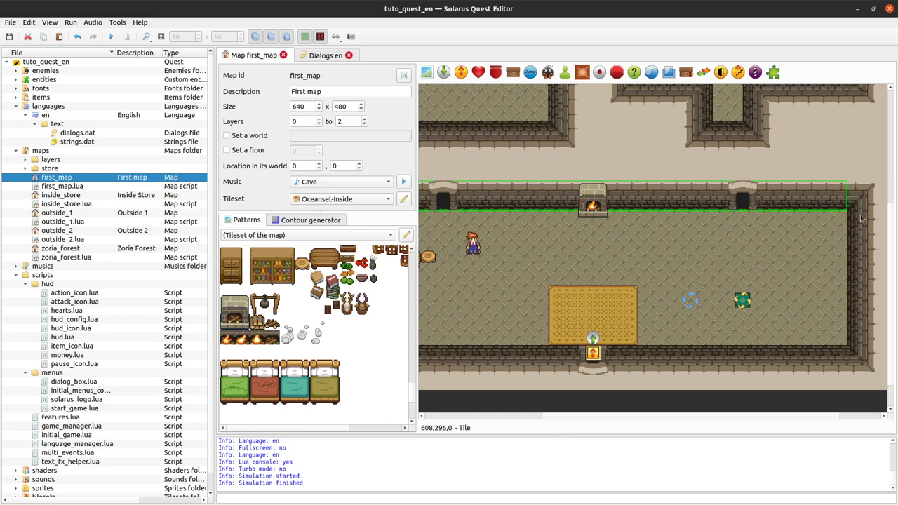
left_click(727, 181)
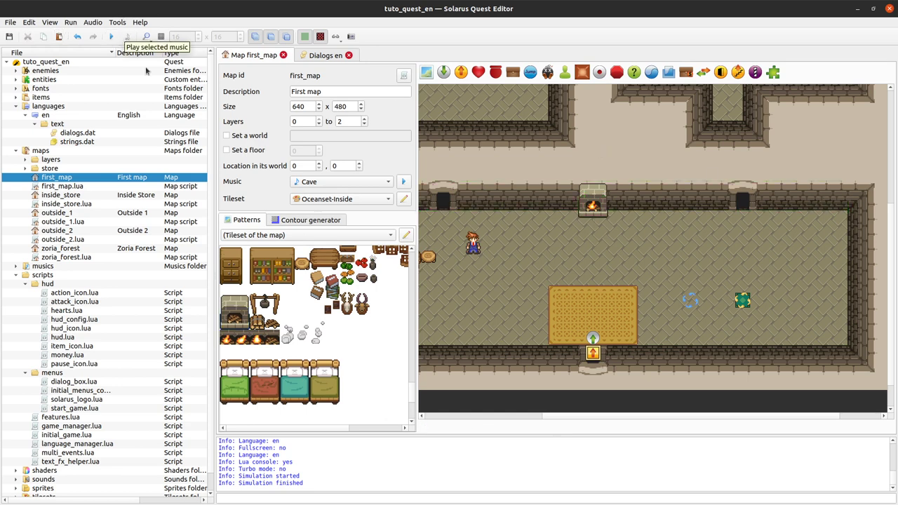
left_click(591, 207)
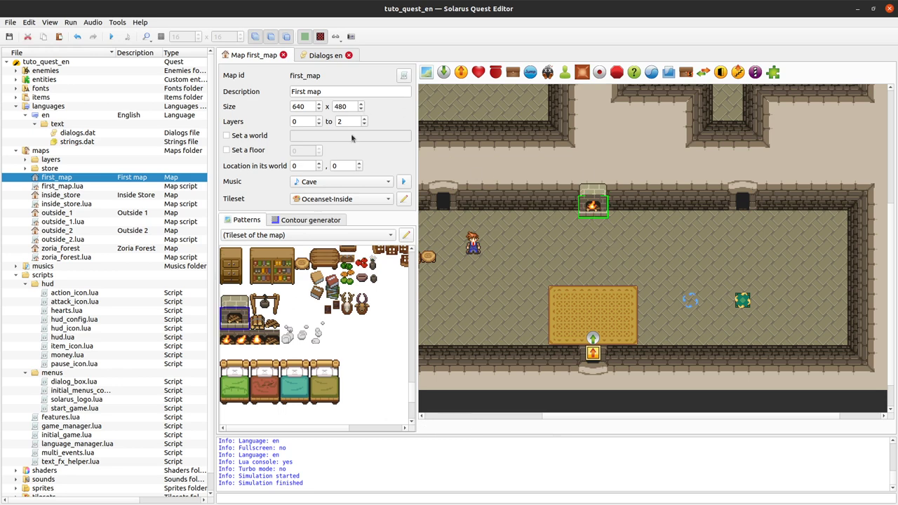
left_click(111, 37)
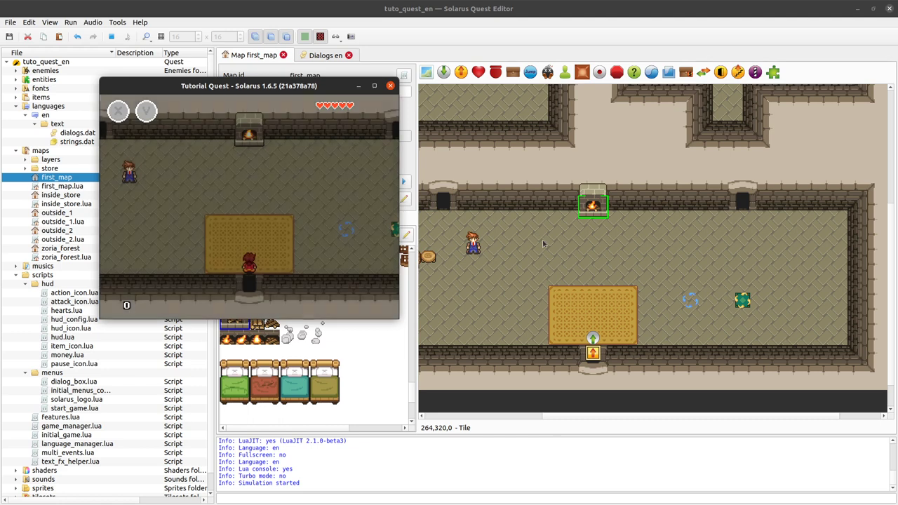
key("Up")
key("Up")
key("Right")
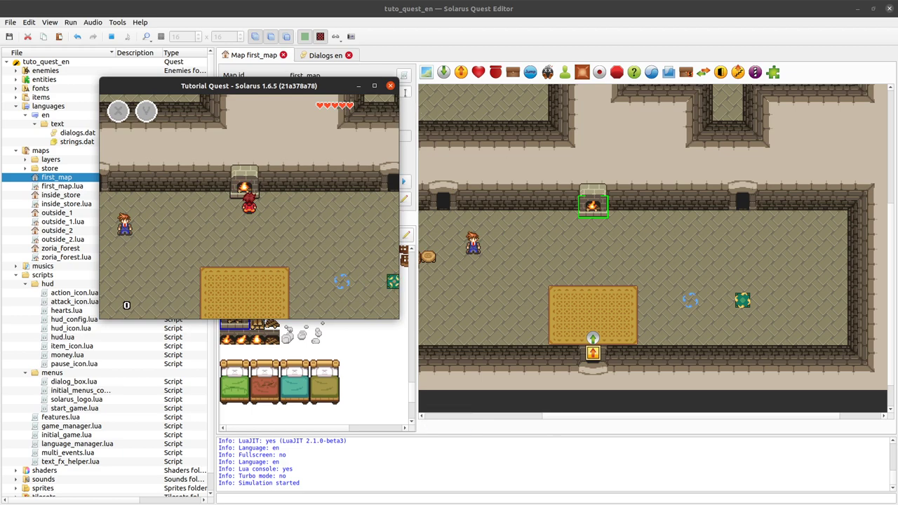
left_click(390, 85)
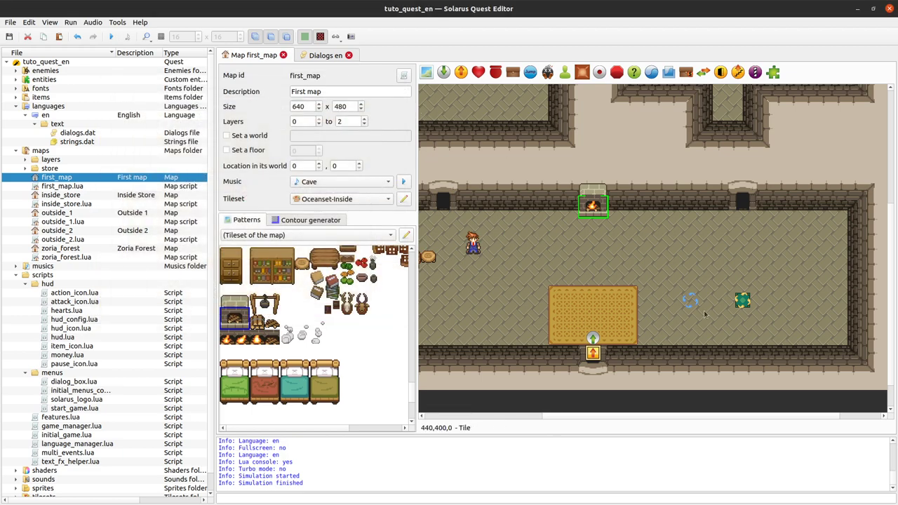
Step: Add a new NPC to first_map and drag it below the fireplace, at 280, 325
left_click(671, 285)
left_click(564, 72)
left_click(545, 245)
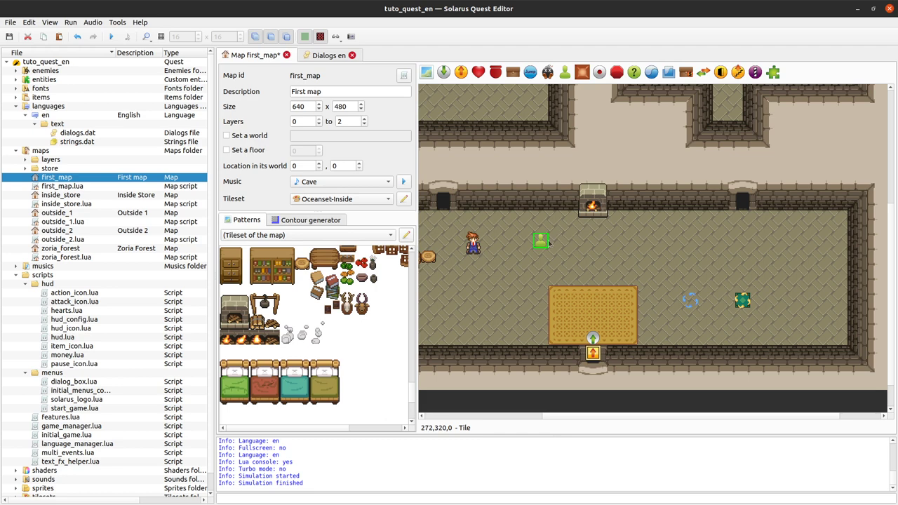
left_click_drag(544, 241, 593, 221)
Step: Shift the NPC onto the fireplace at 320, 293 and save the map
double_click(556, 242)
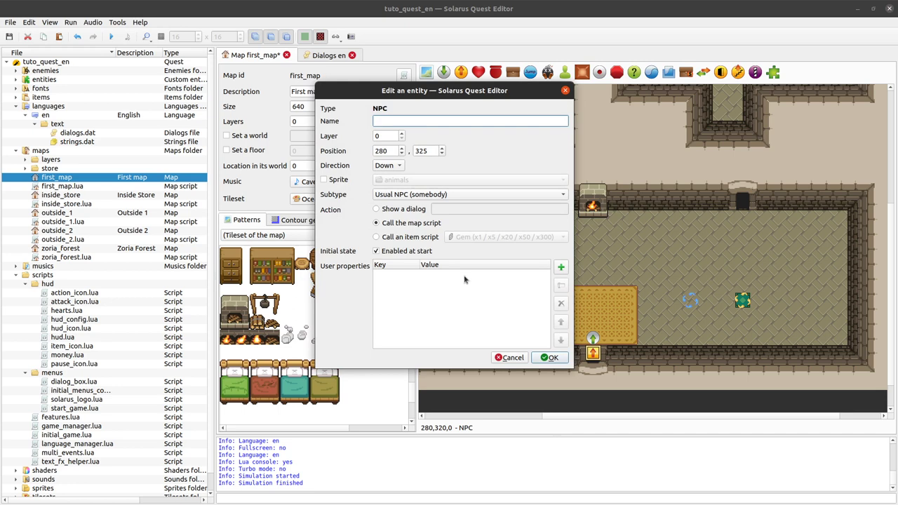
left_click_drag(383, 84, 260, 85)
left_click_drag(362, 100, 309, 101)
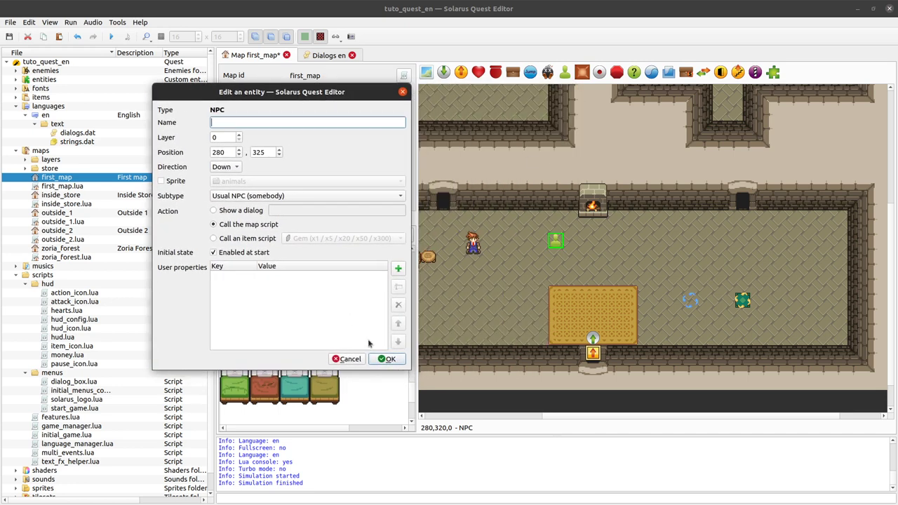
left_click(348, 359)
left_click_drag(560, 243, 592, 209)
key("ctrl+s")
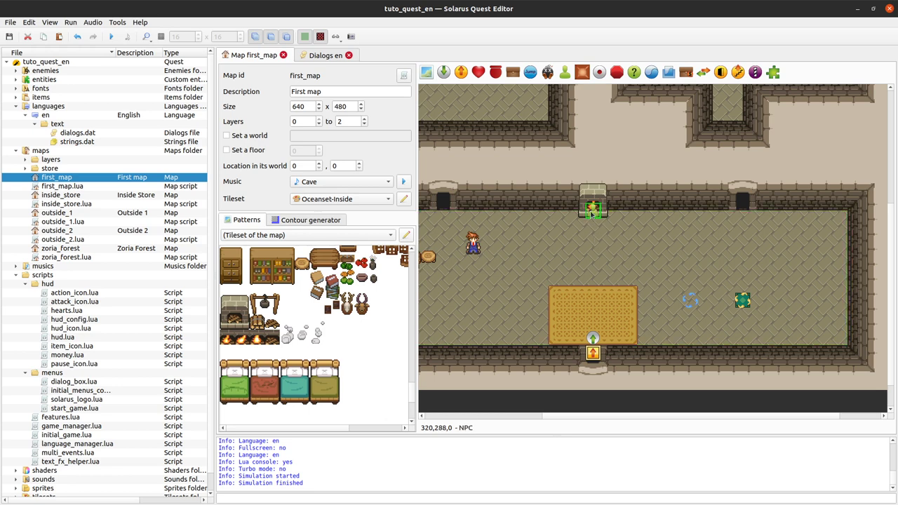
Step: Make the NPC a Generalized NPC (something) that calls the map script
double_click(593, 209)
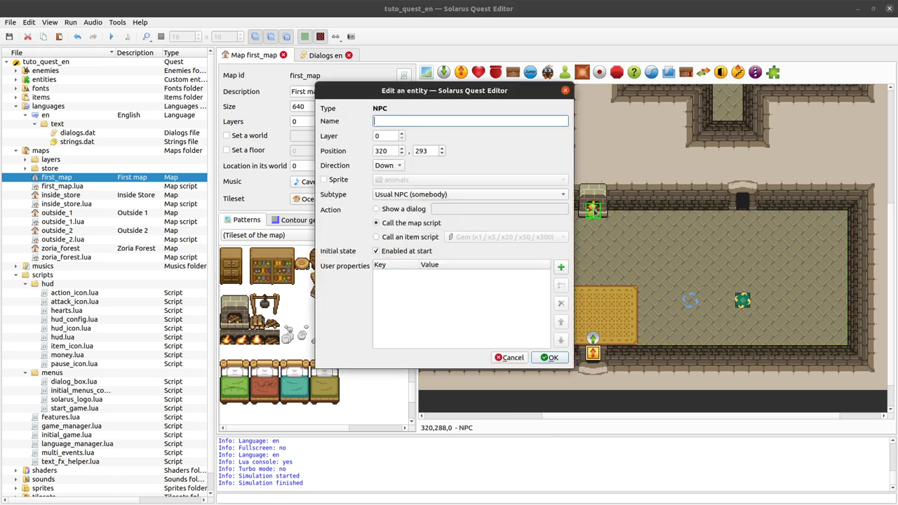
left_click_drag(469, 98, 299, 89)
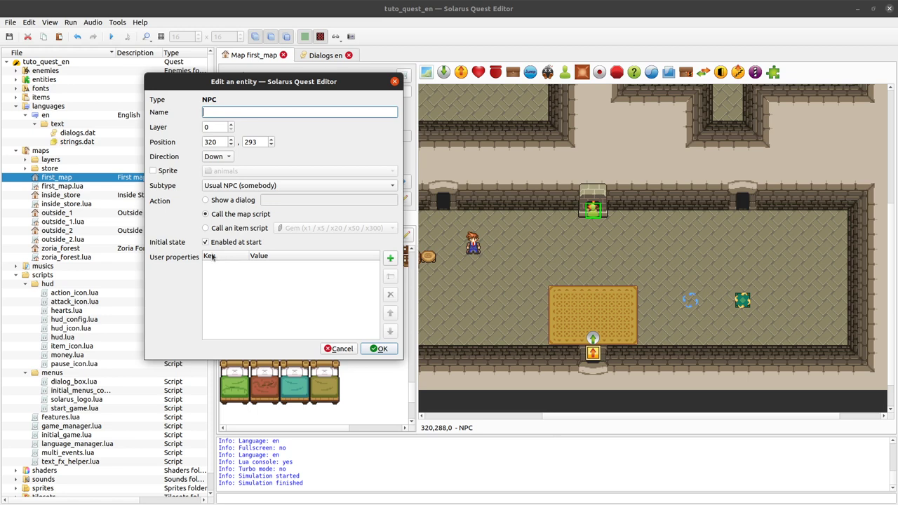
left_click(227, 203)
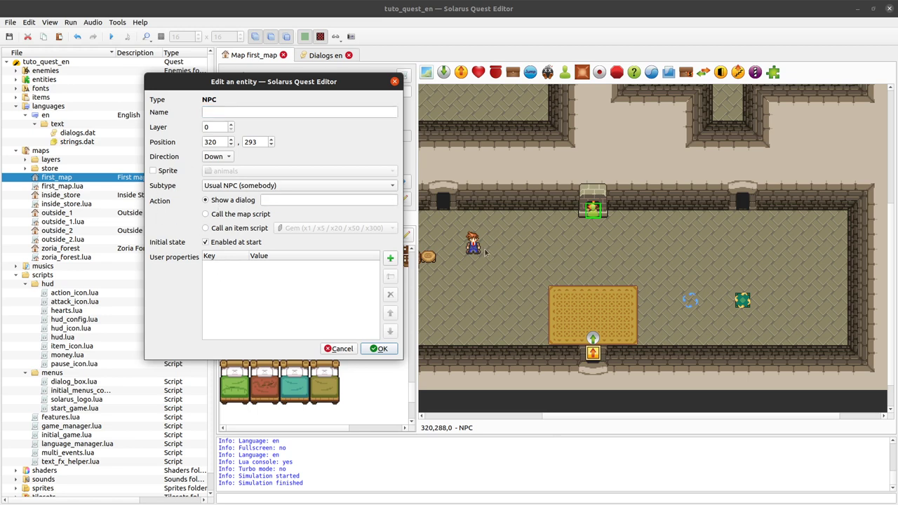
left_click(274, 201)
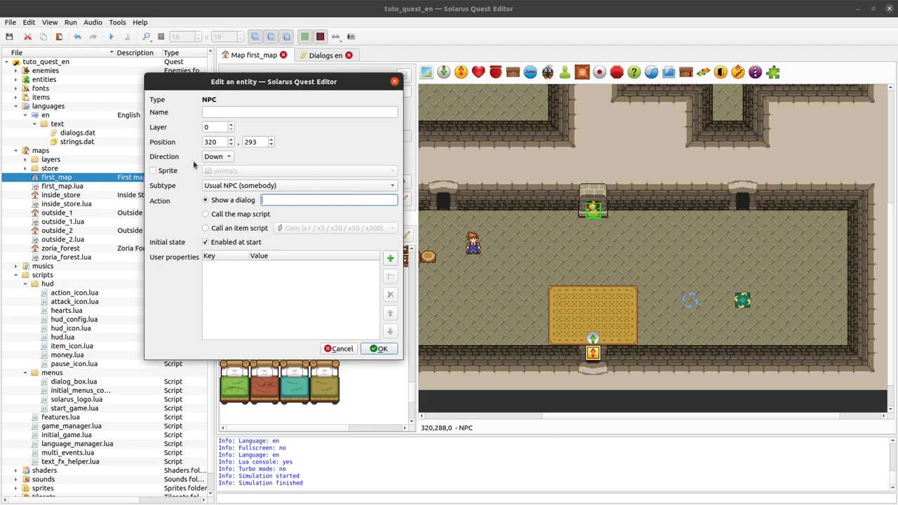
left_click(228, 215)
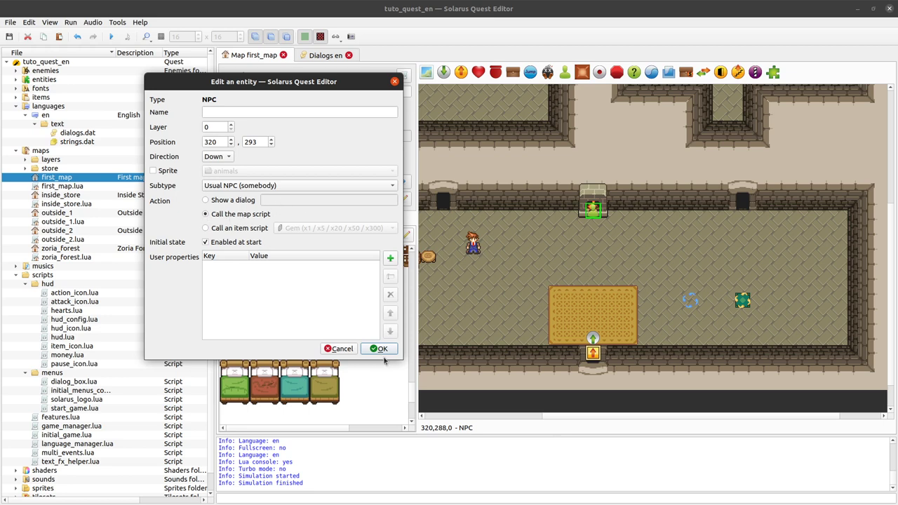
left_click(235, 186)
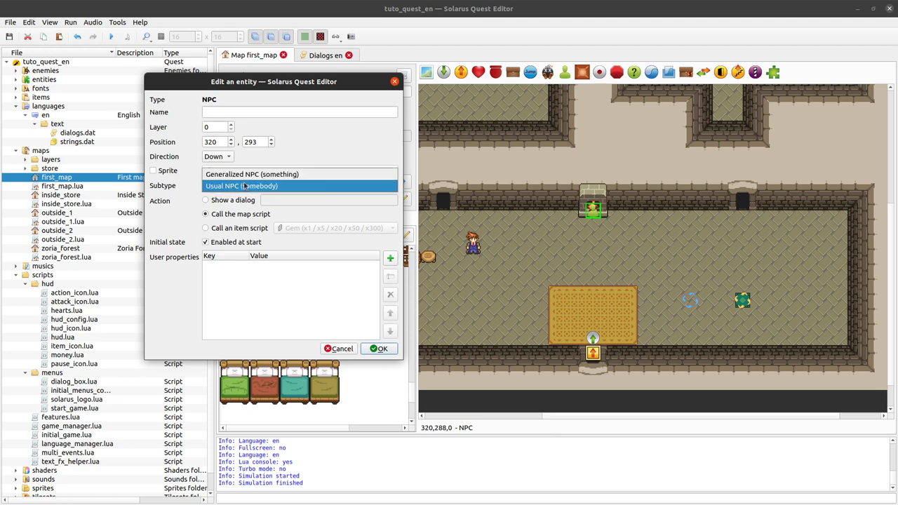
left_click(315, 175)
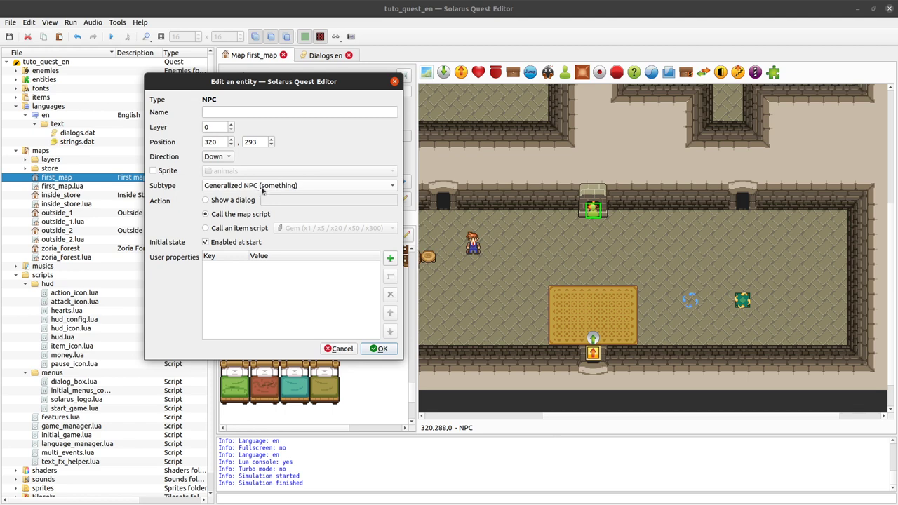
left_click(390, 351)
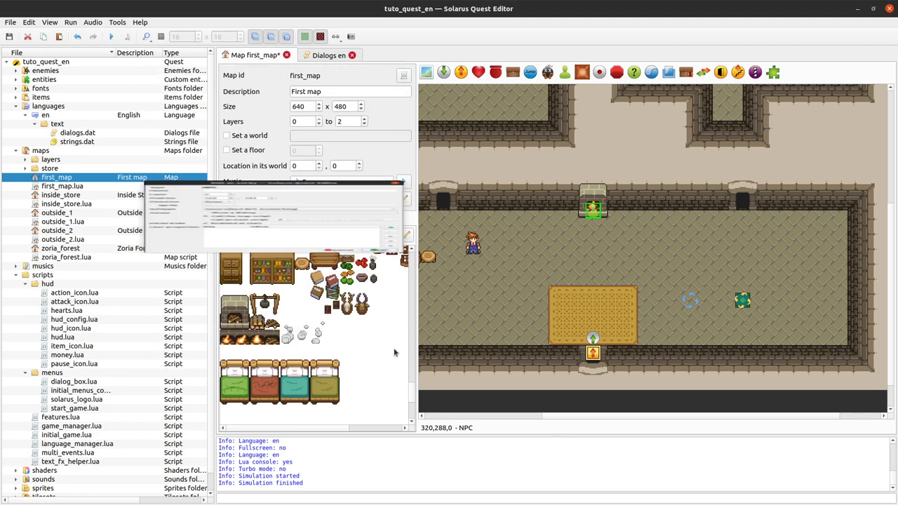
Step: Confirm the fireplace NPC still calls the map script
double_click(600, 213)
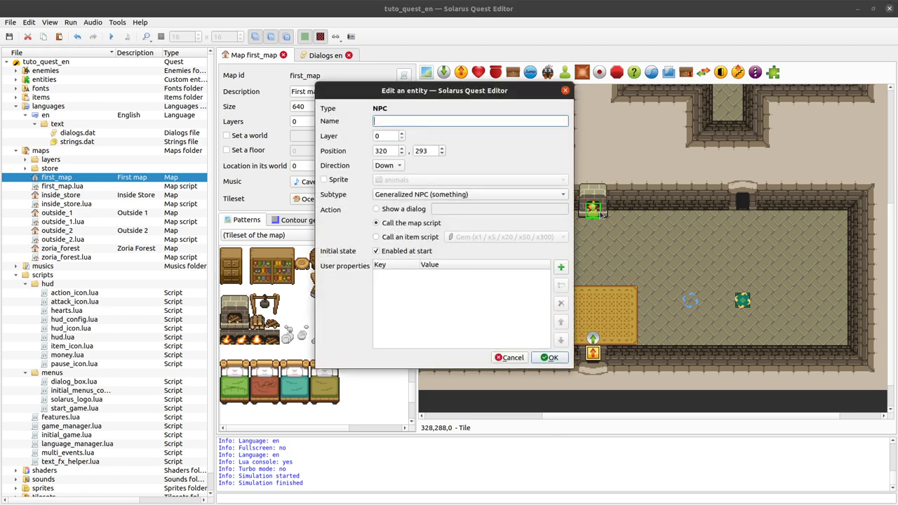
left_click(386, 224)
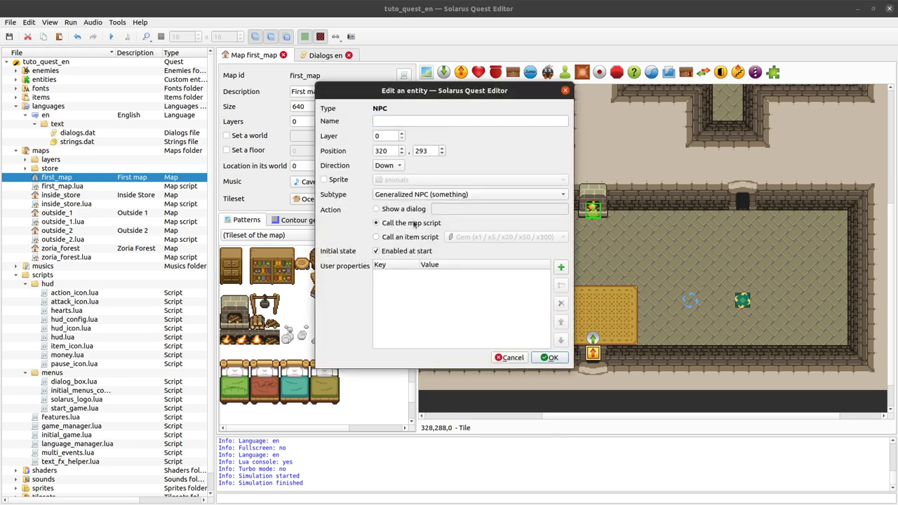
left_click(551, 358)
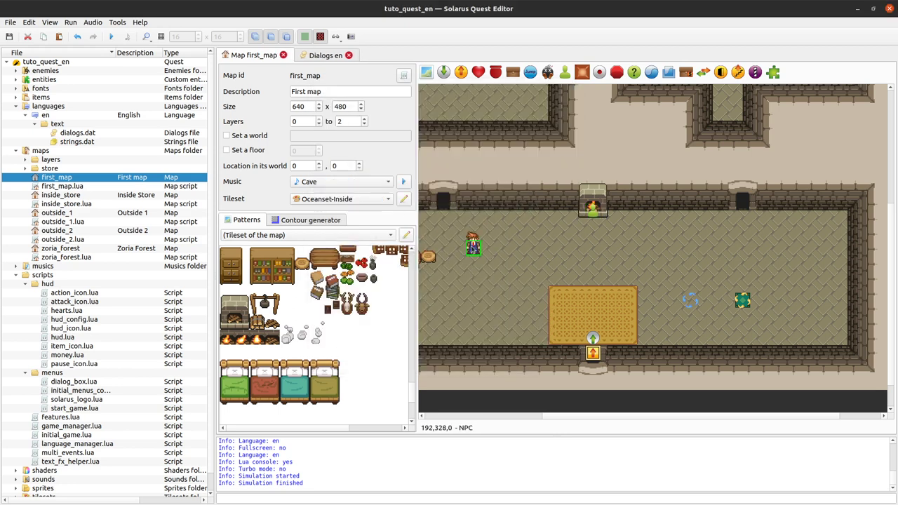
Step: Check the Doctor remains a Usual NPC, then start a test run of the quest
double_click(596, 211)
left_click(416, 196)
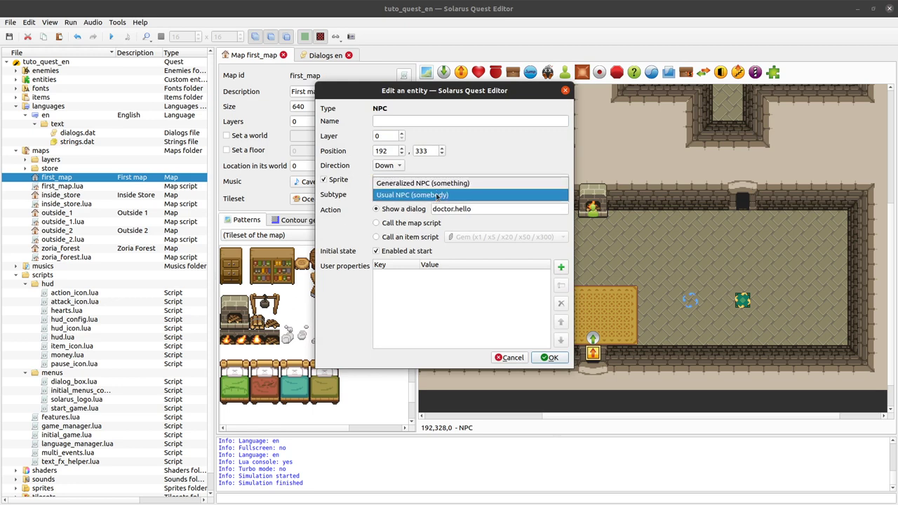
left_click(317, 201)
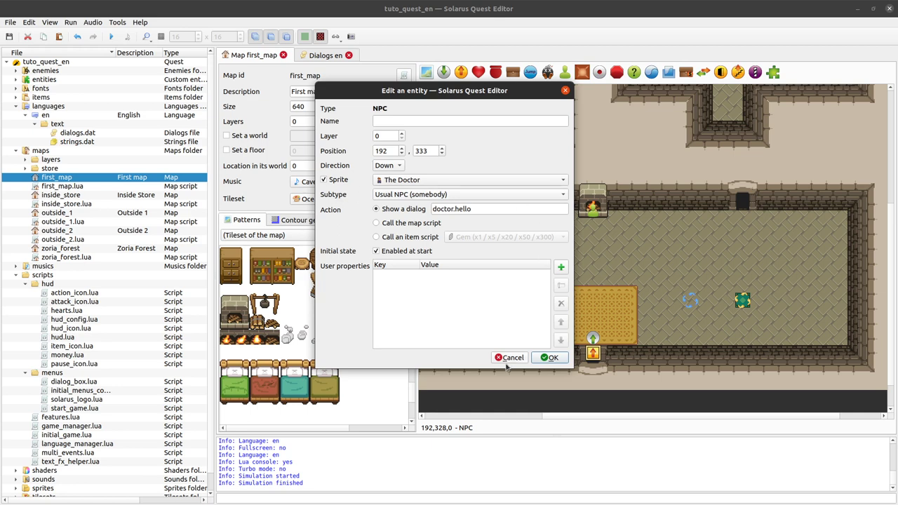
key("Return")
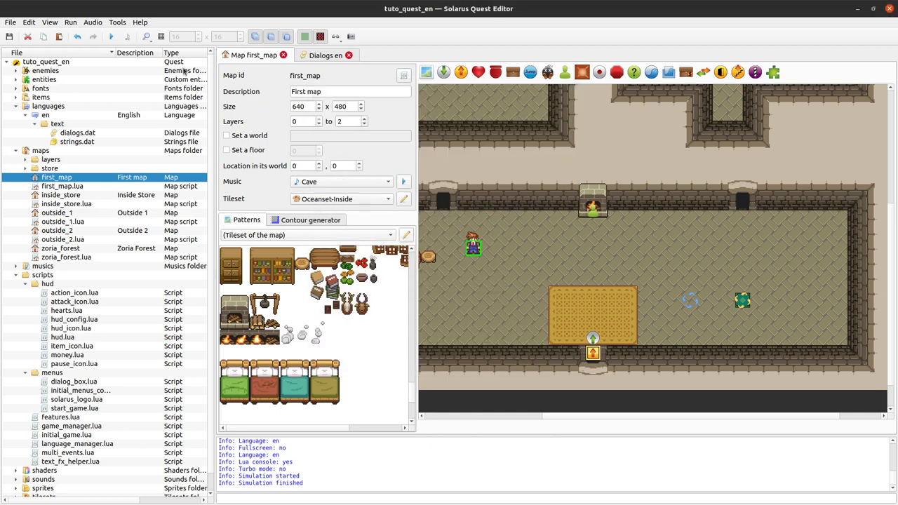
left_click(111, 36)
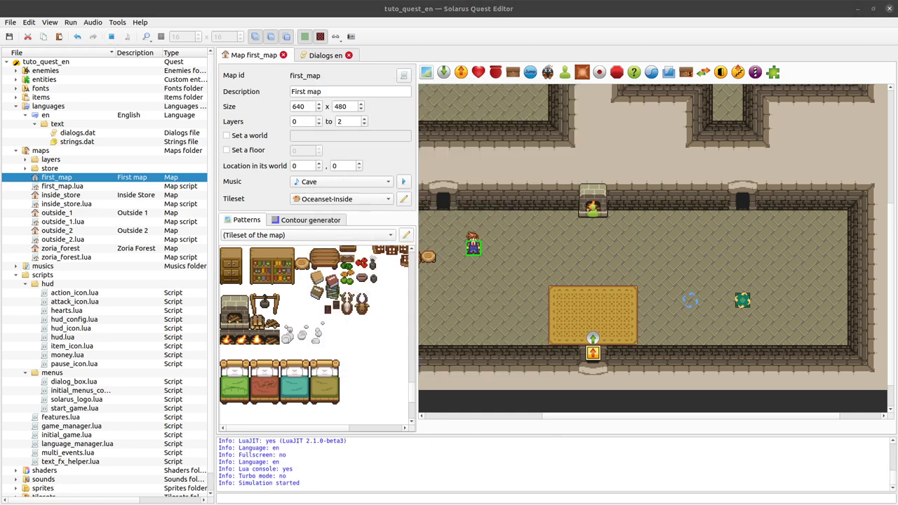
Step: Walk the hero to the Doctor, read his three-line greeting twice, then close the game
key("Up")
key("Left")
key("Right")
key("space")
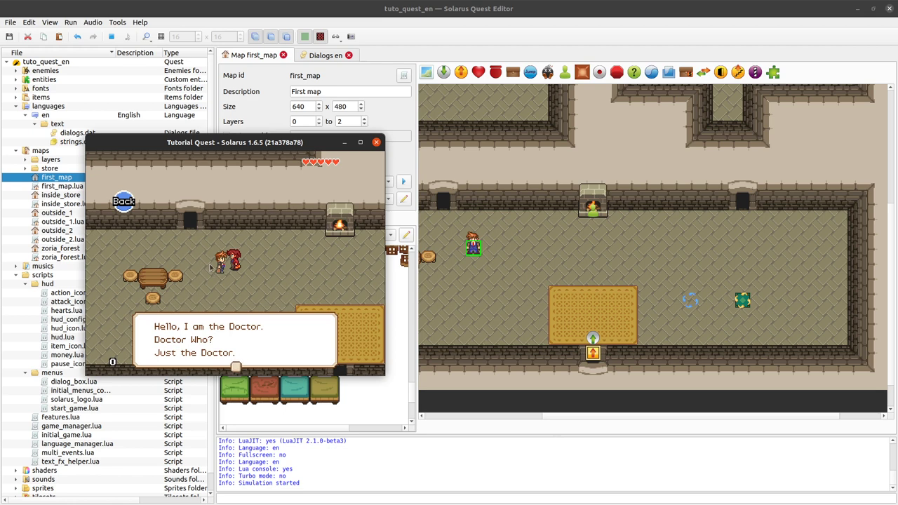
key("space")
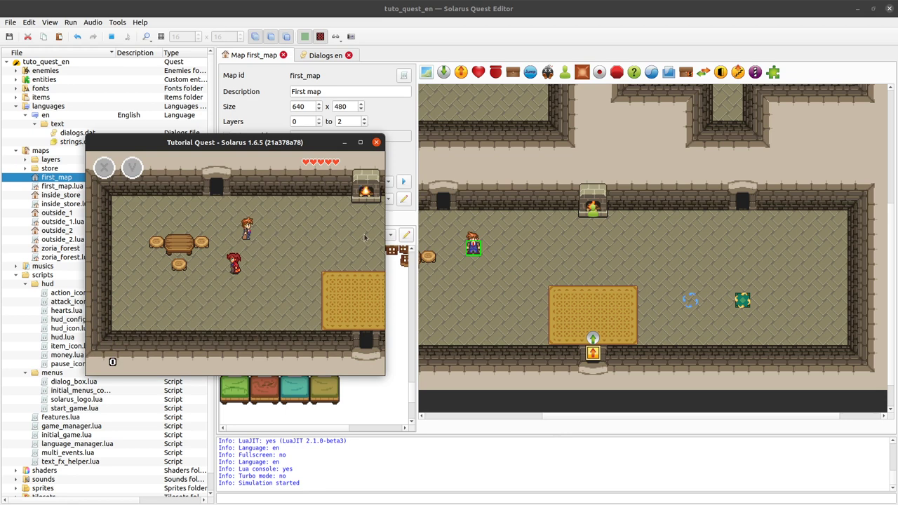
key("Right")
key("Up")
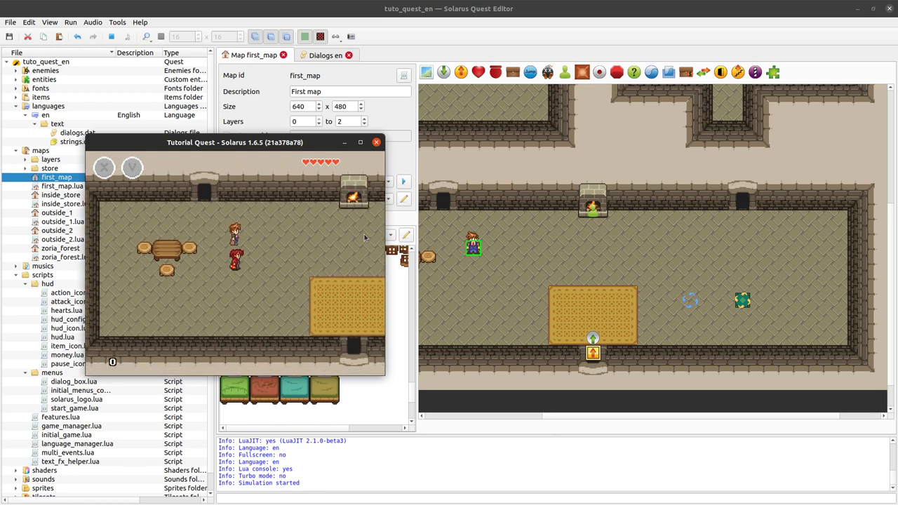
key("space")
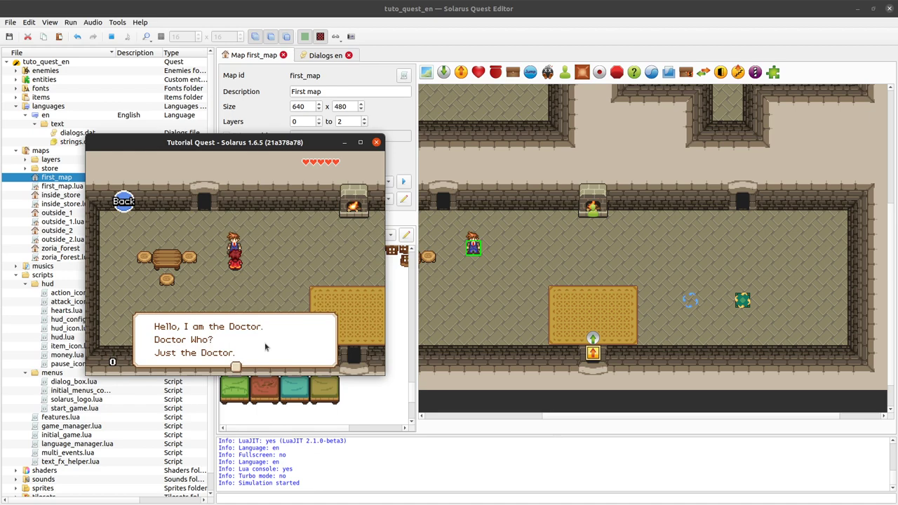
key("space")
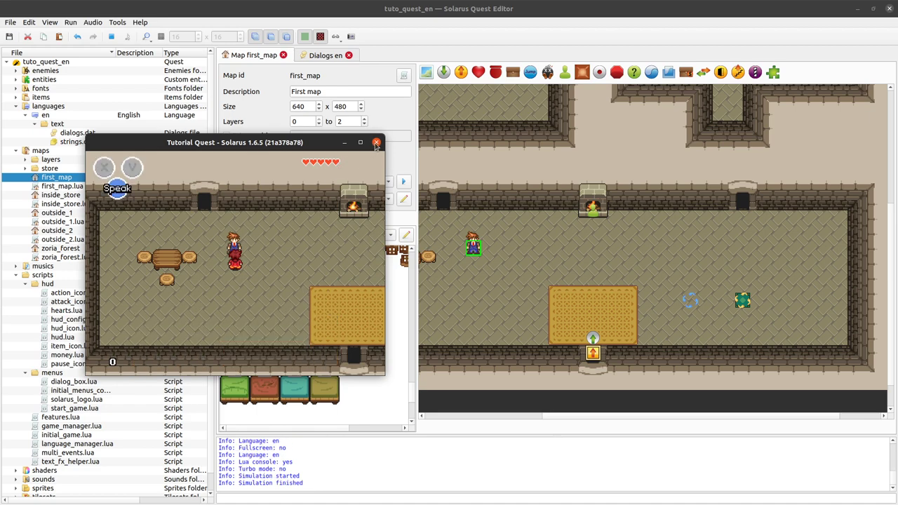
left_click(377, 142)
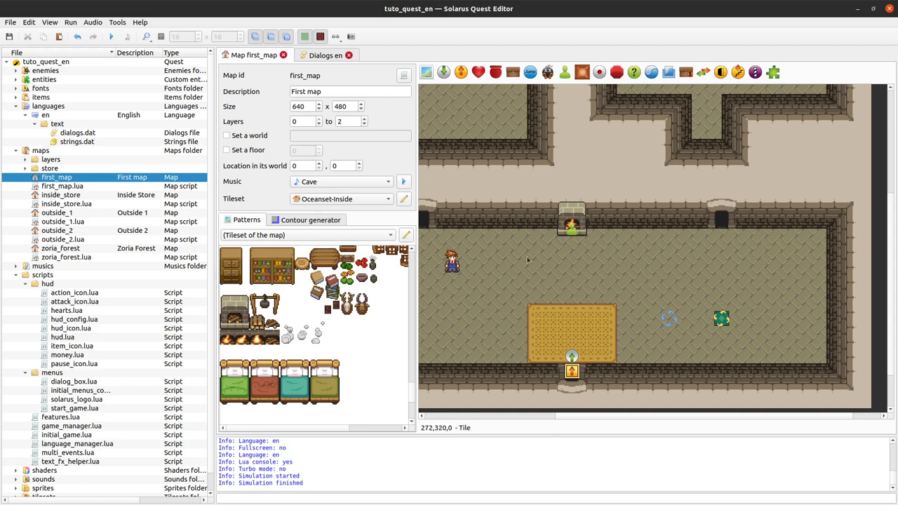
Step: Name the fireplace's generalized NPC 'fire', keep it calling the map script, and save the map
double_click(568, 233)
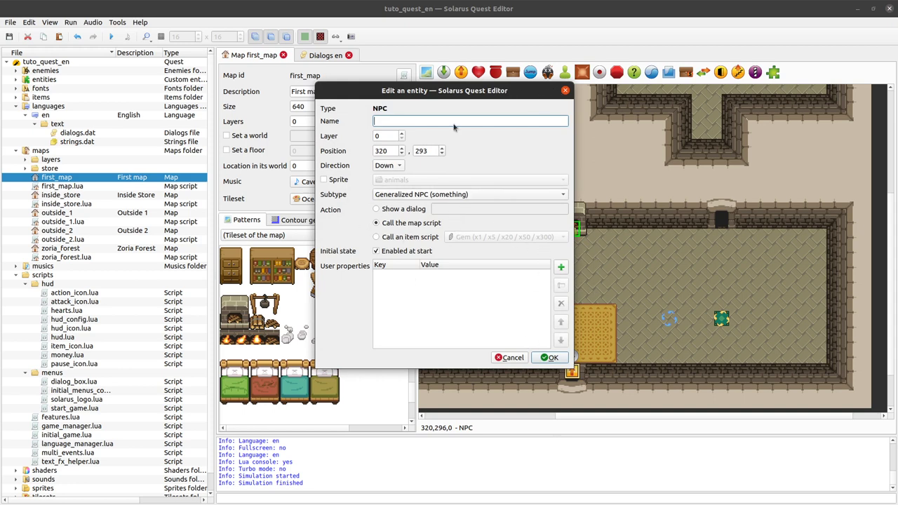
left_click(376, 224)
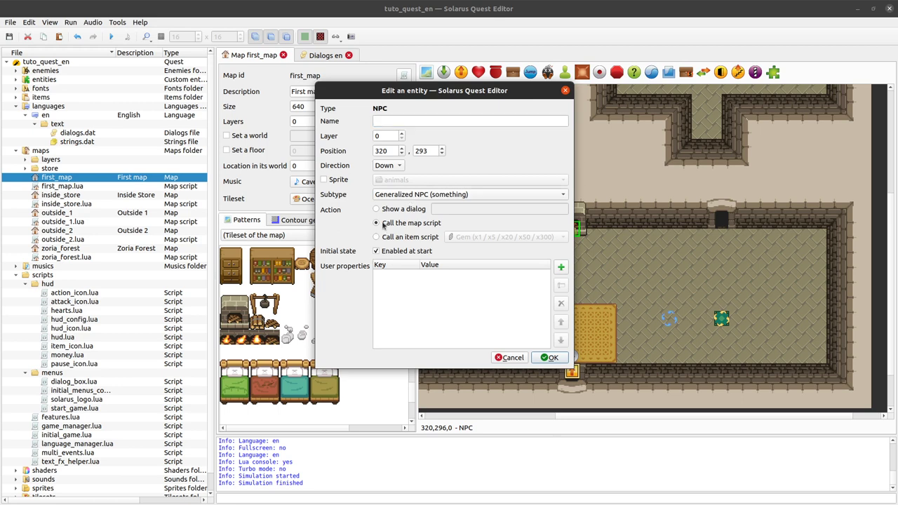
left_click_drag(443, 94, 338, 81)
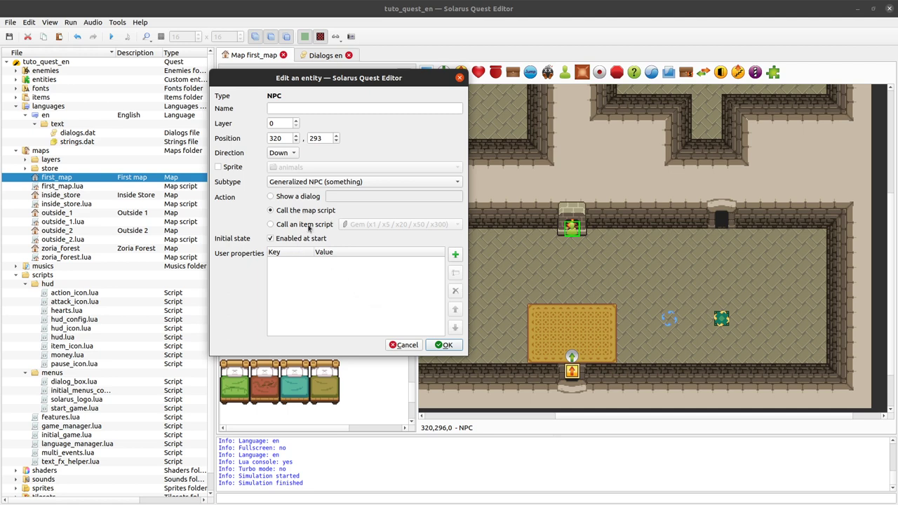
left_click(334, 108)
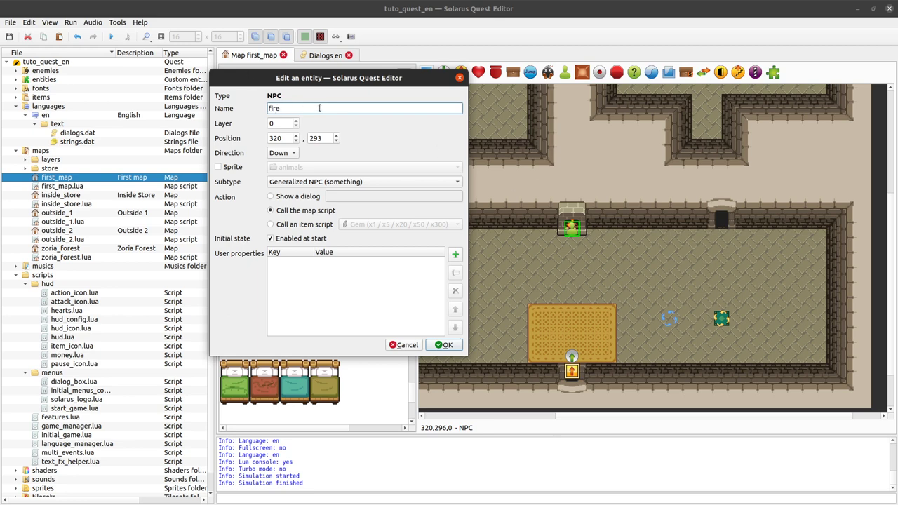
double_click(279, 109)
left_click(311, 105)
left_click(445, 345)
key("ctrl+s")
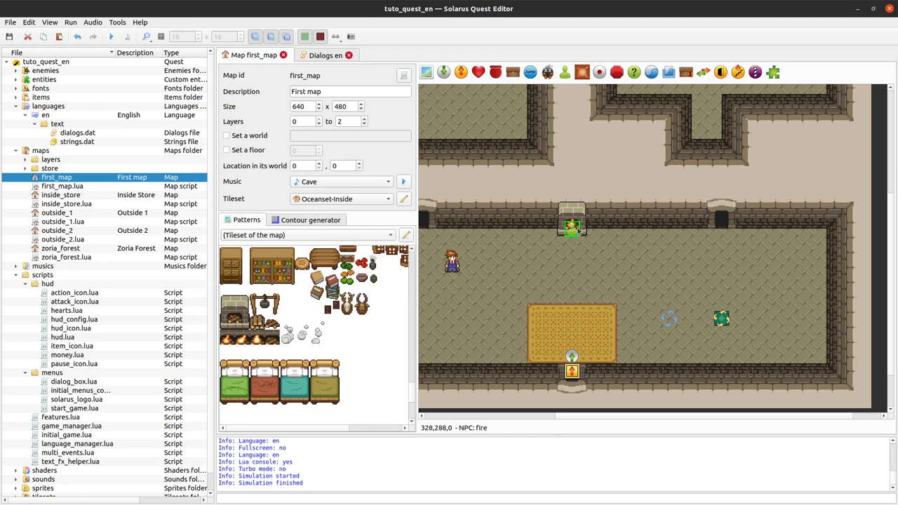
Step: Close the English dialogs file and open the first_map.lua map script
left_click(348, 55)
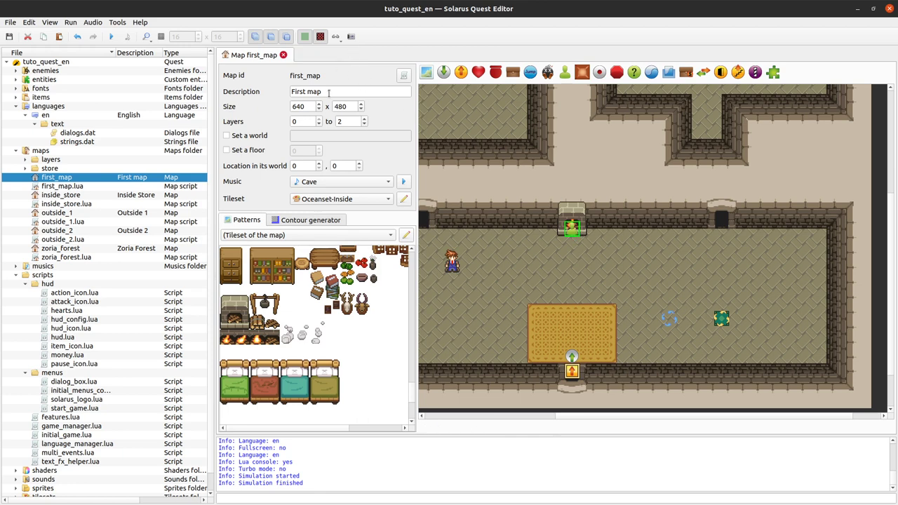
left_click(51, 186)
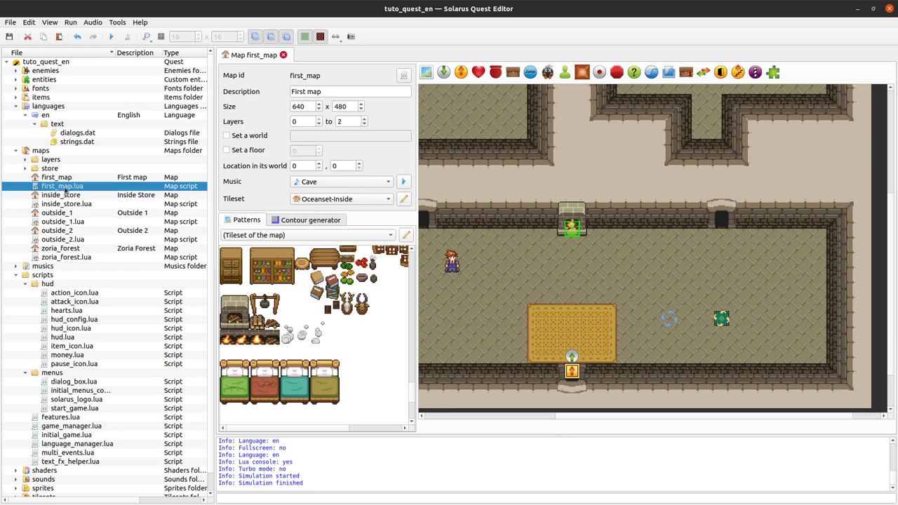
left_click(403, 77)
key("F4")
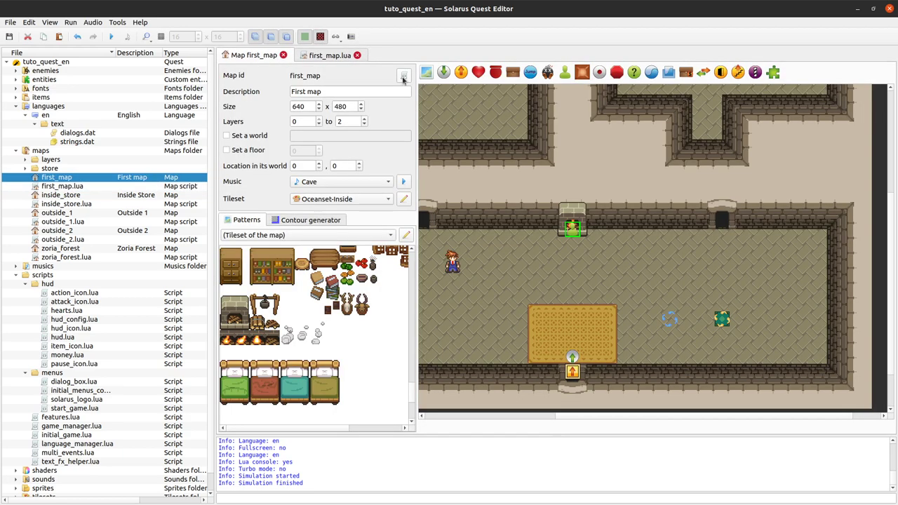
left_click(404, 77)
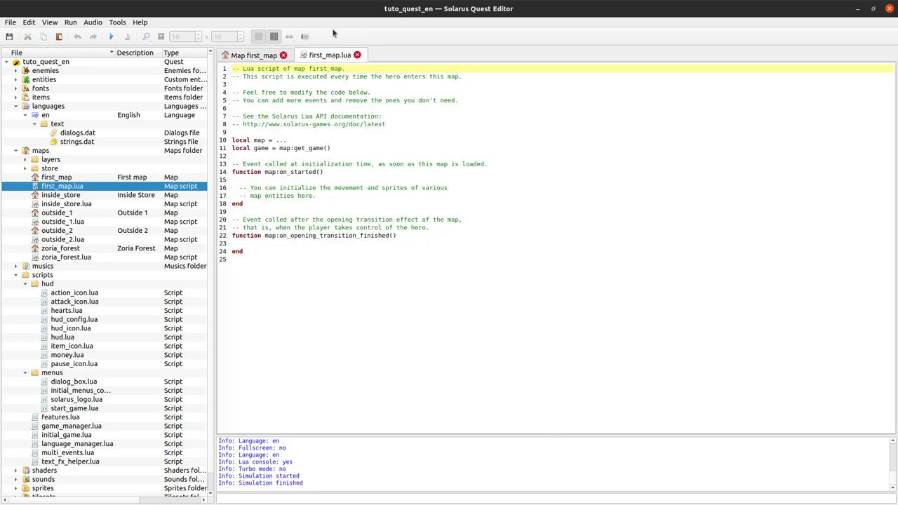
Step: Select the template map:on_started and opening-transition functions from line 12 onward
left_click_drag(385, 275, 365, 219)
key("ctrl+a")
left_click(387, 261)
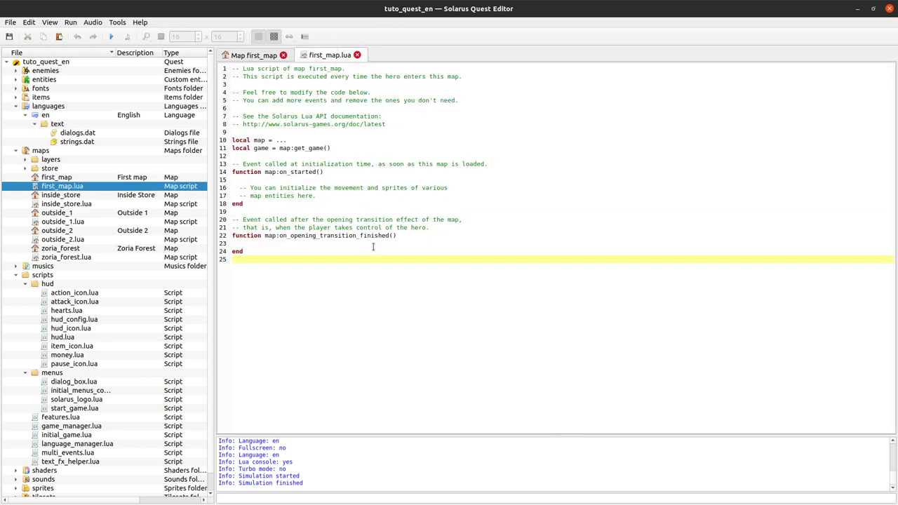
left_click(293, 154)
left_click_drag(295, 154, 283, 307)
left_click(302, 205)
left_click(270, 209)
left_click(289, 311)
left_click_drag(255, 180, 317, 198)
left_click(318, 198)
left_click(284, 243)
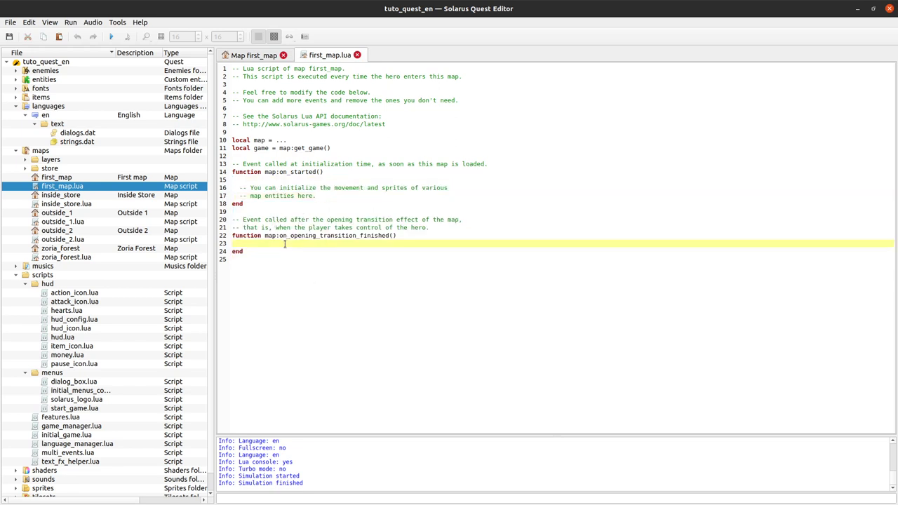
left_click(265, 181)
left_click_drag(288, 156, 288, 282)
left_click(279, 210)
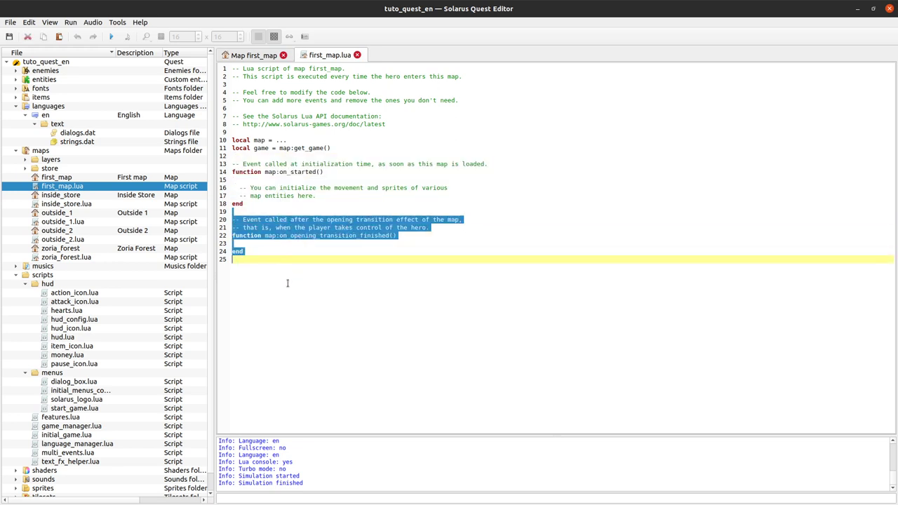
left_click(288, 245)
left_click_drag(280, 159, 266, 350)
left_click(260, 211)
left_click(252, 342)
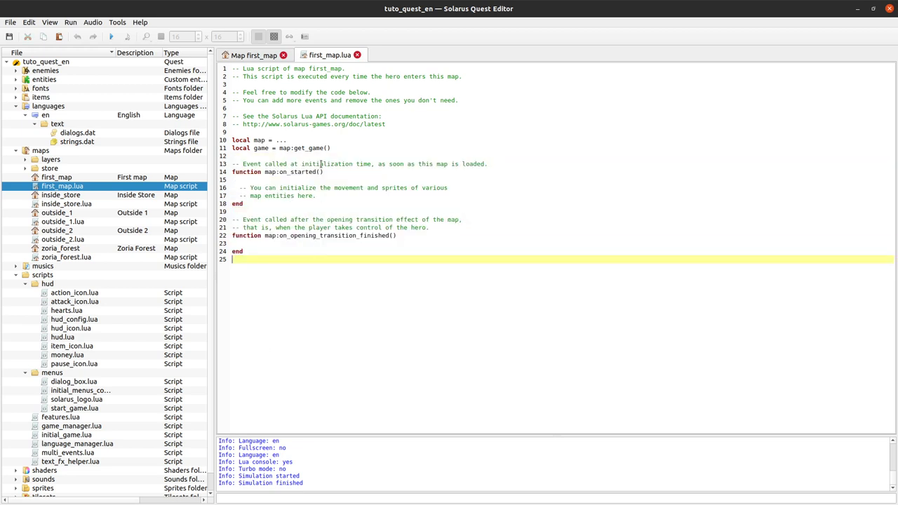
Step: Delete everything from line 12 down, save first_map.lua, and go back to the map
left_click_drag(254, 156, 318, 337)
key("Delete")
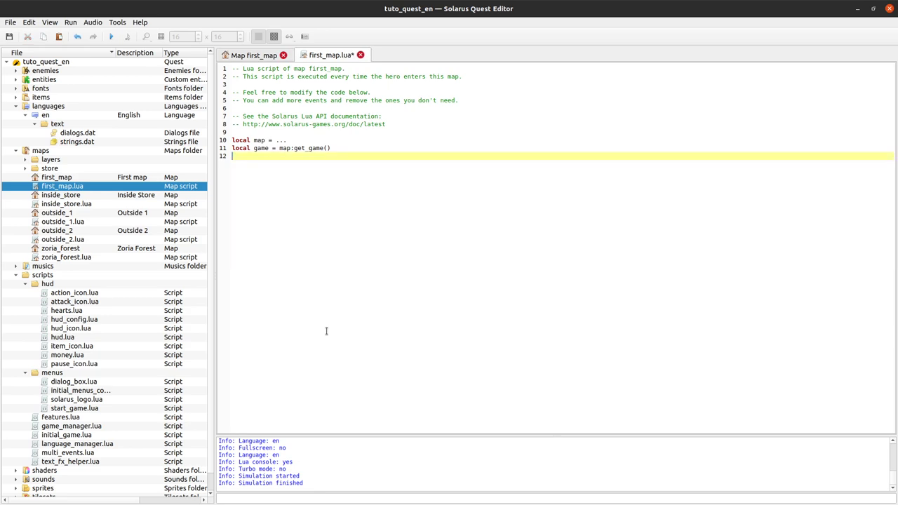
key("Return")
key("ctrl+s")
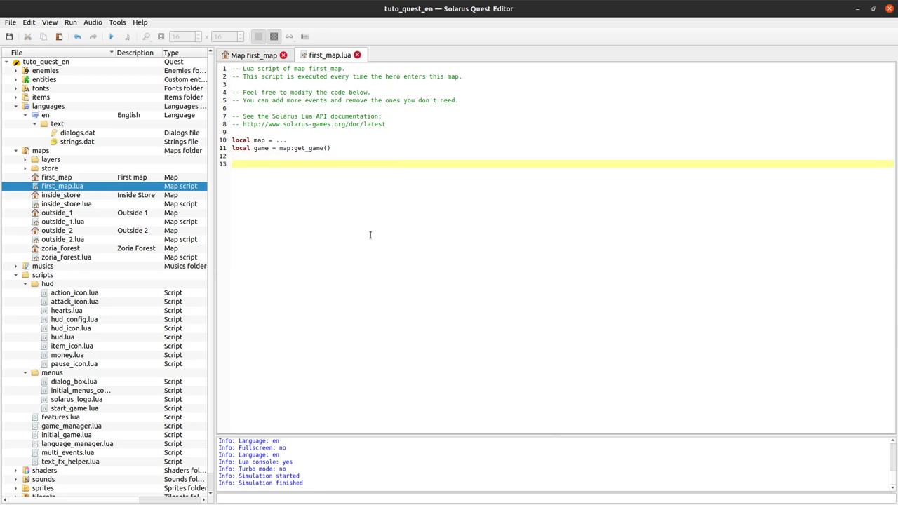
left_click(260, 55)
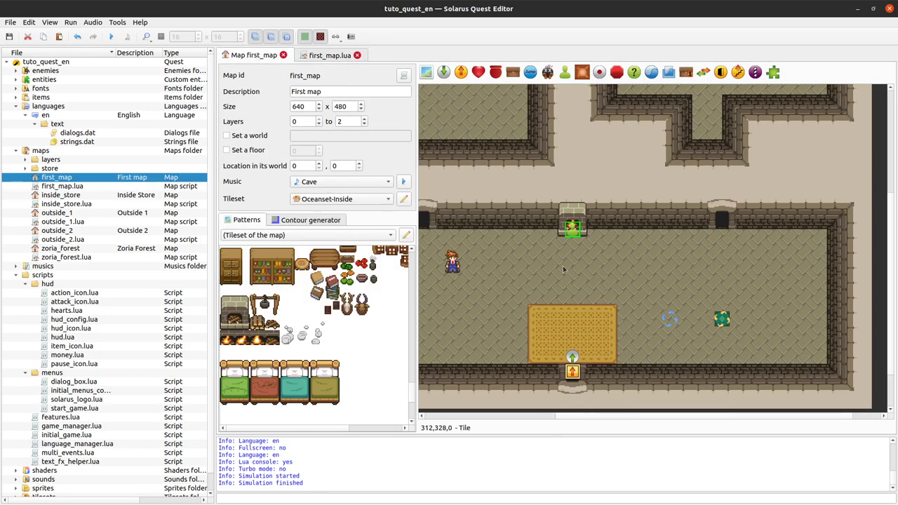